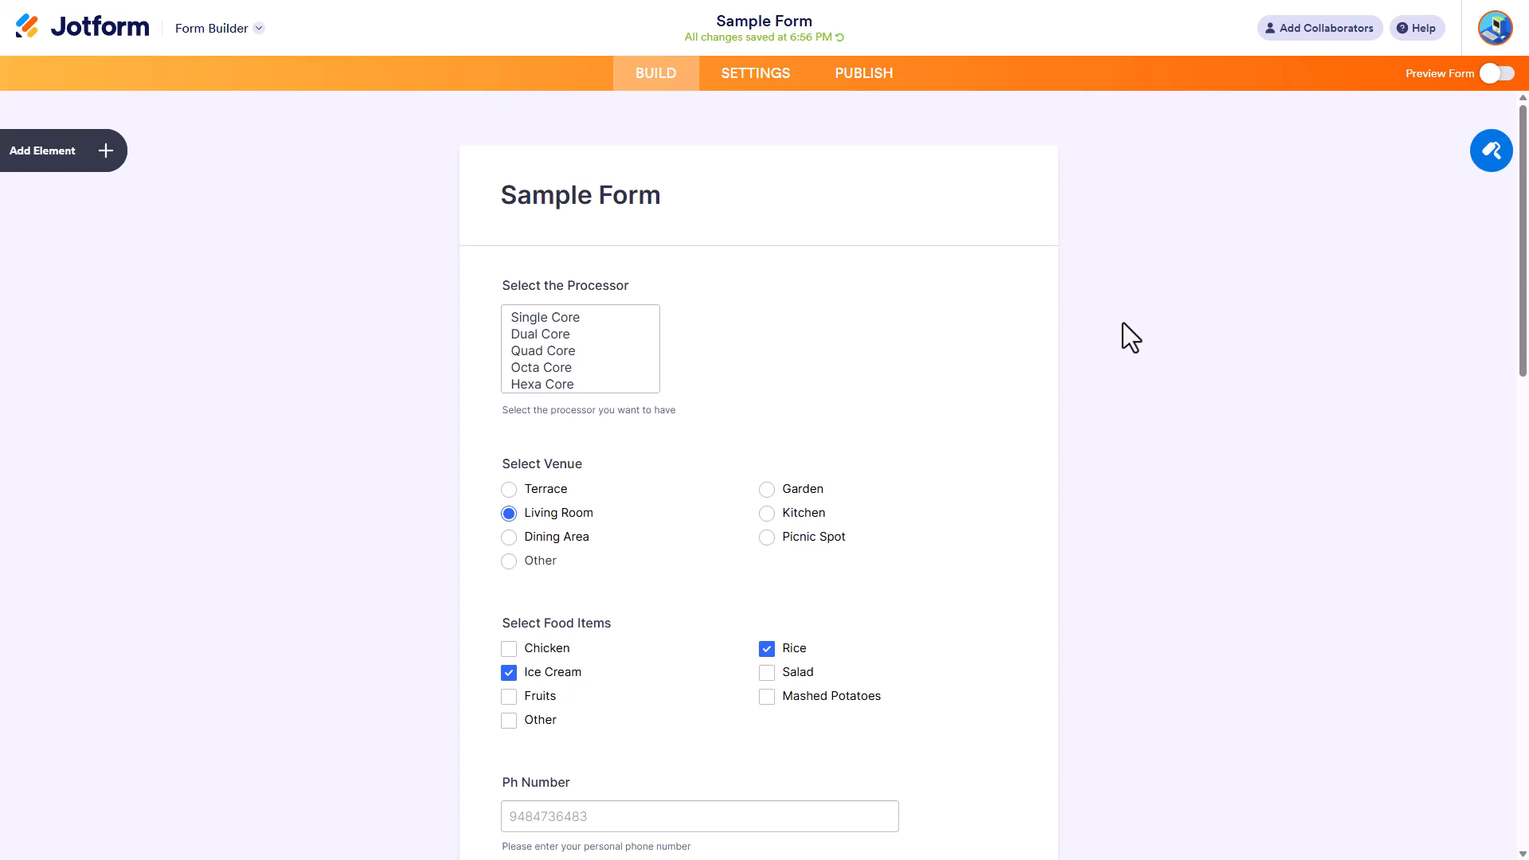
Step: Add a Star Rating element to the form below the Rate Experience table
click(70, 160)
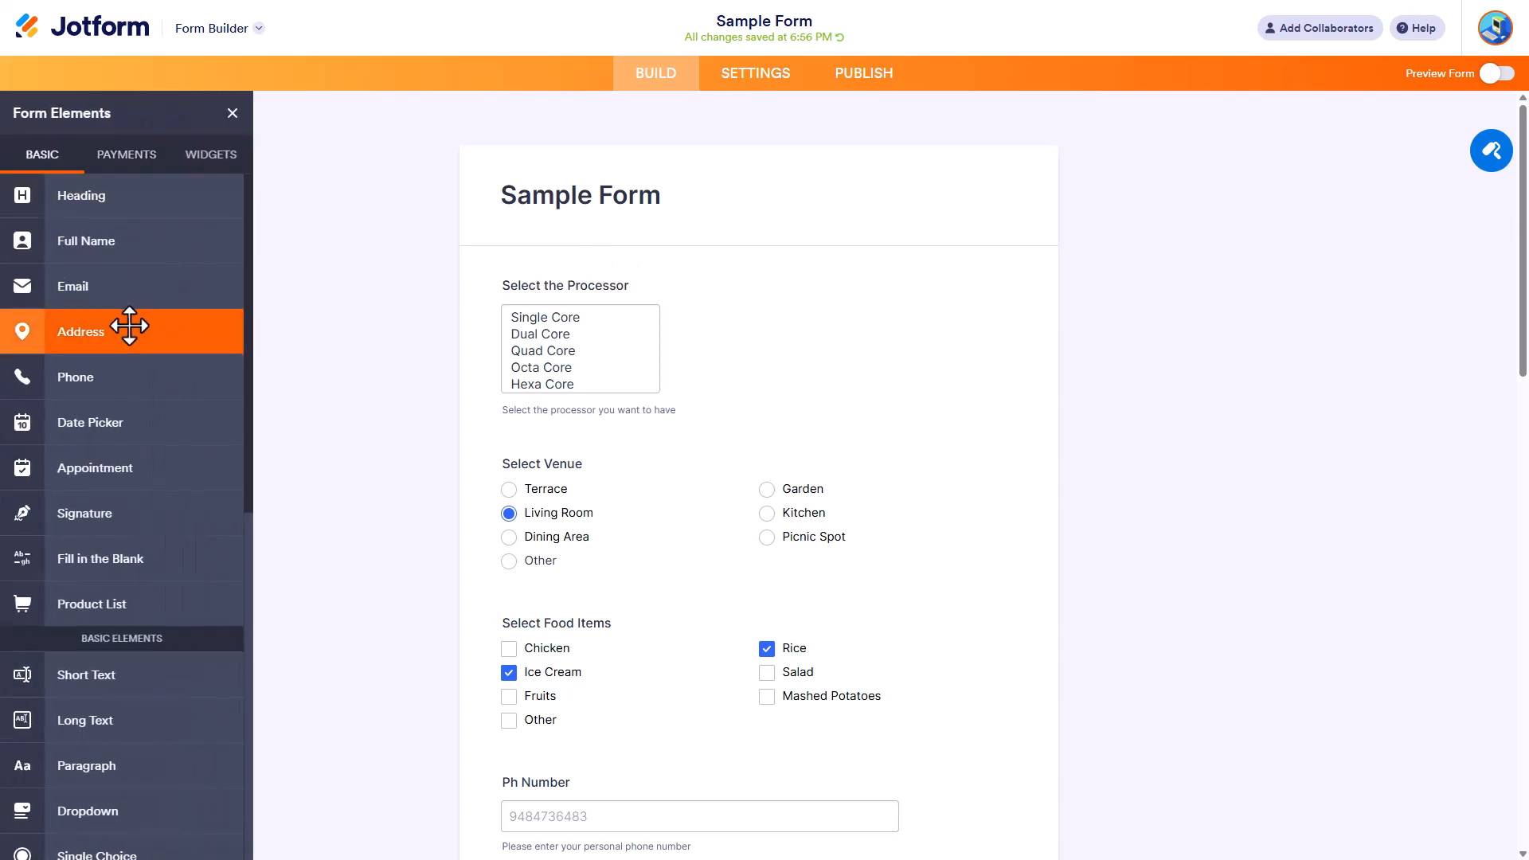
scroll(129, 326, down, 7)
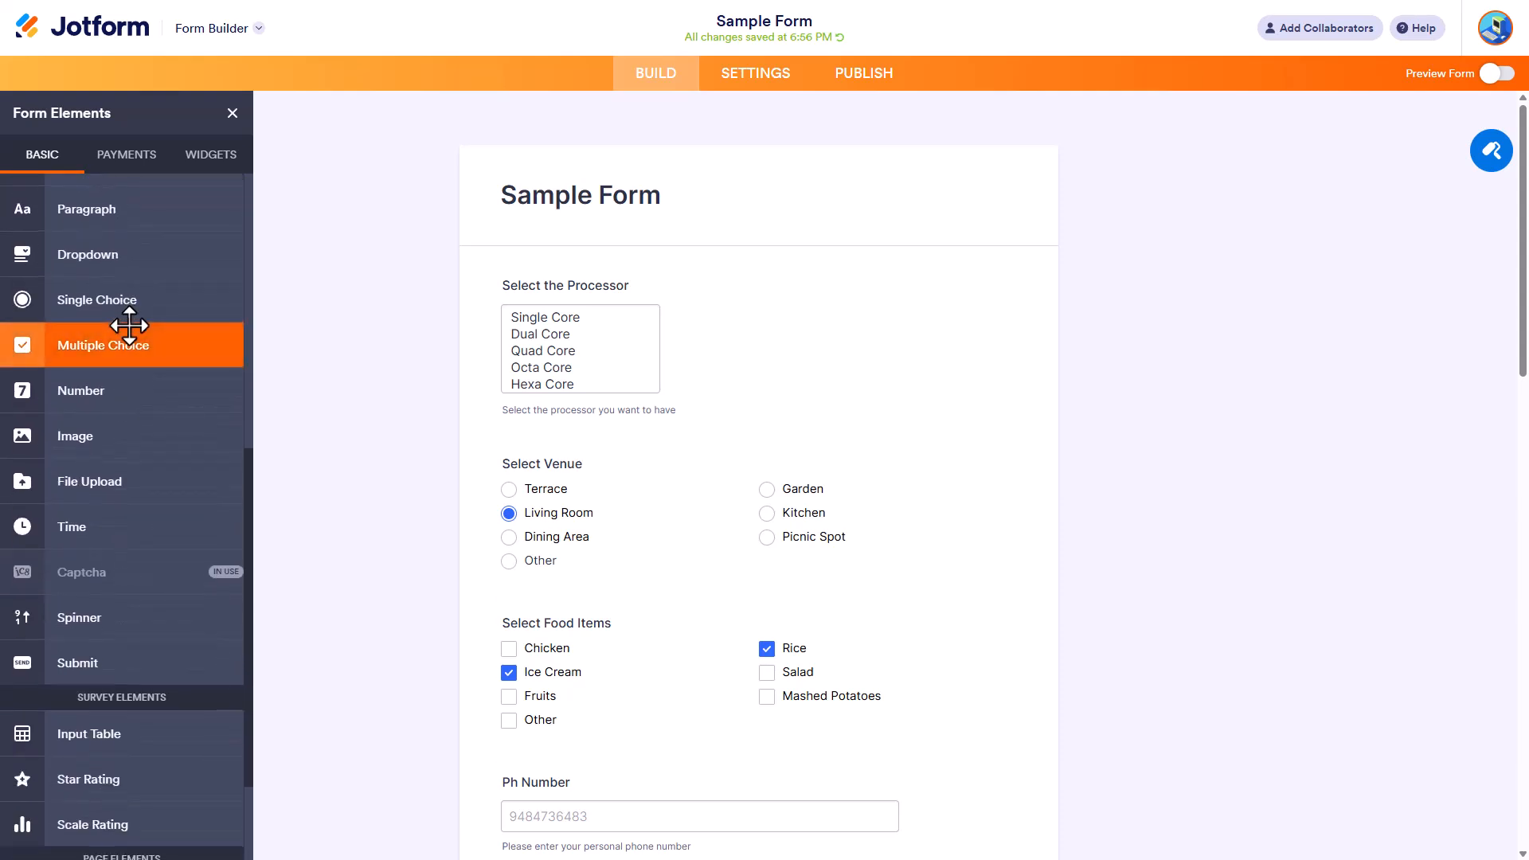
scroll(127, 326, down, 2)
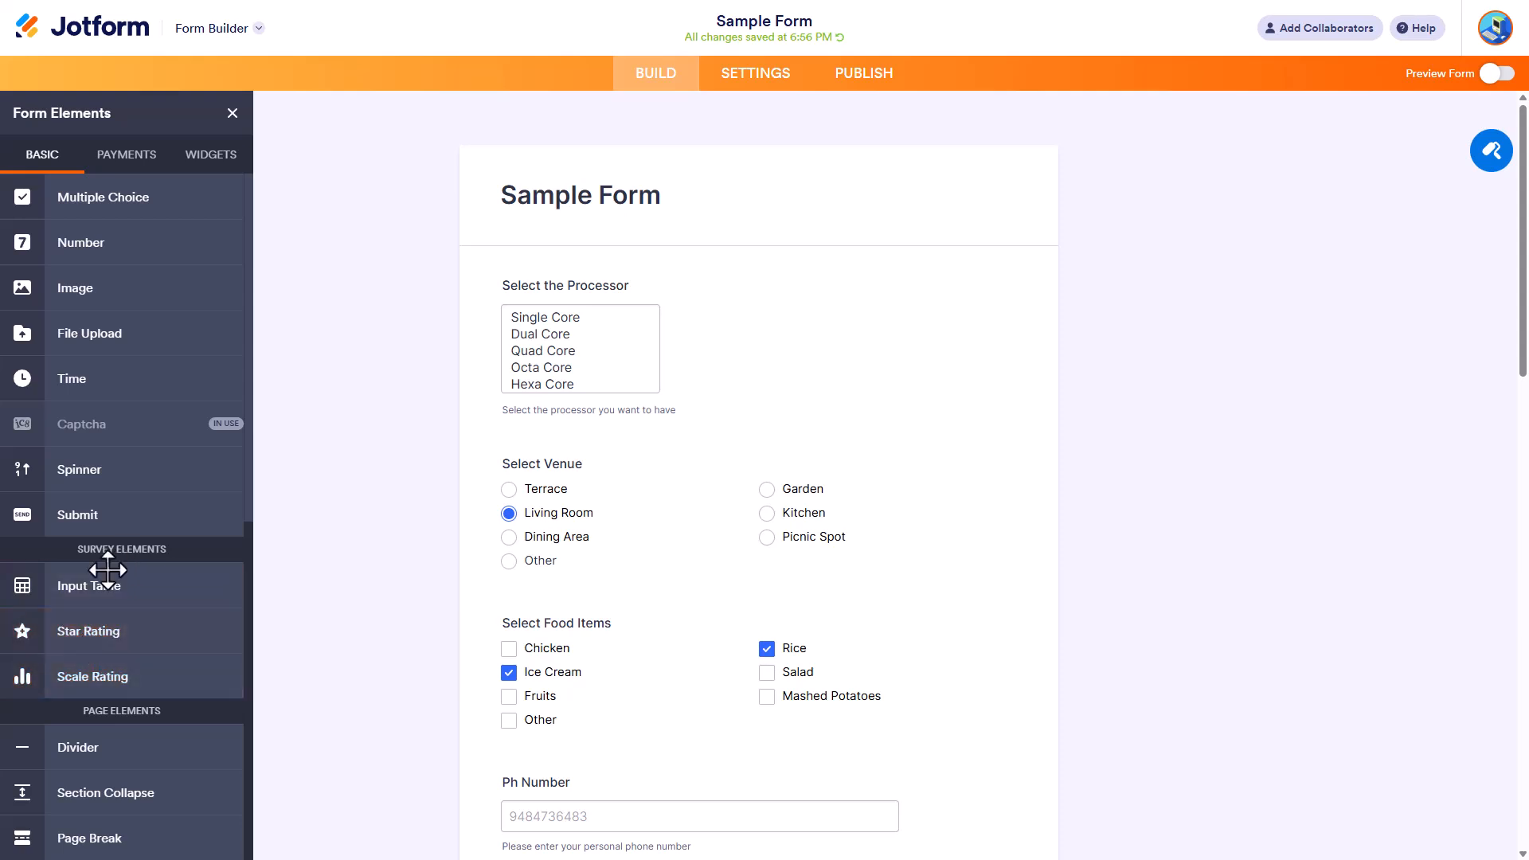
click(120, 629)
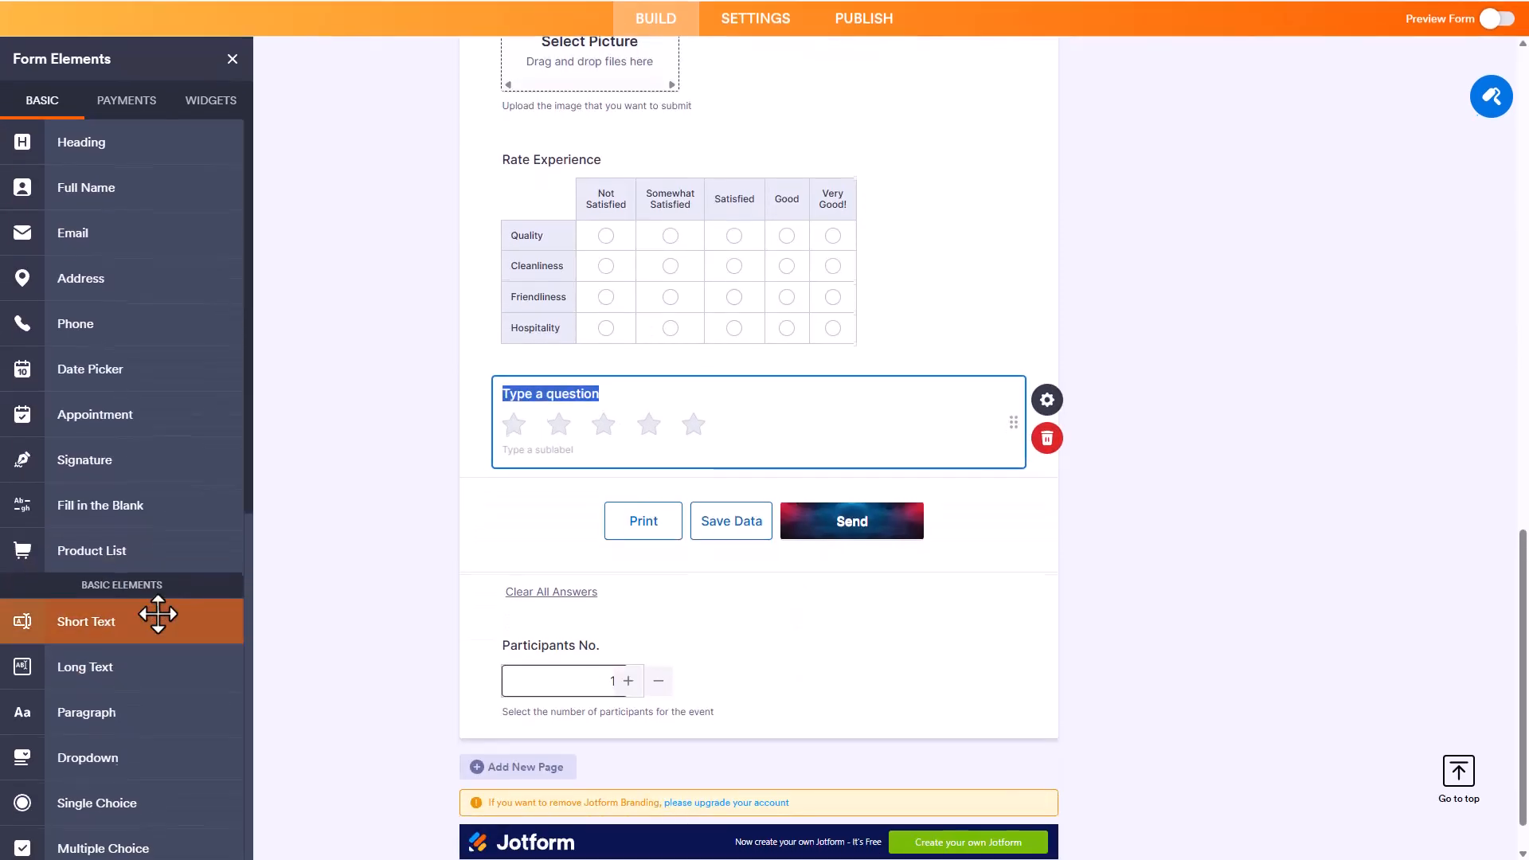
Step: Set the new star rating field's question label to "Rate our Service"
click(828, 425)
click(584, 394)
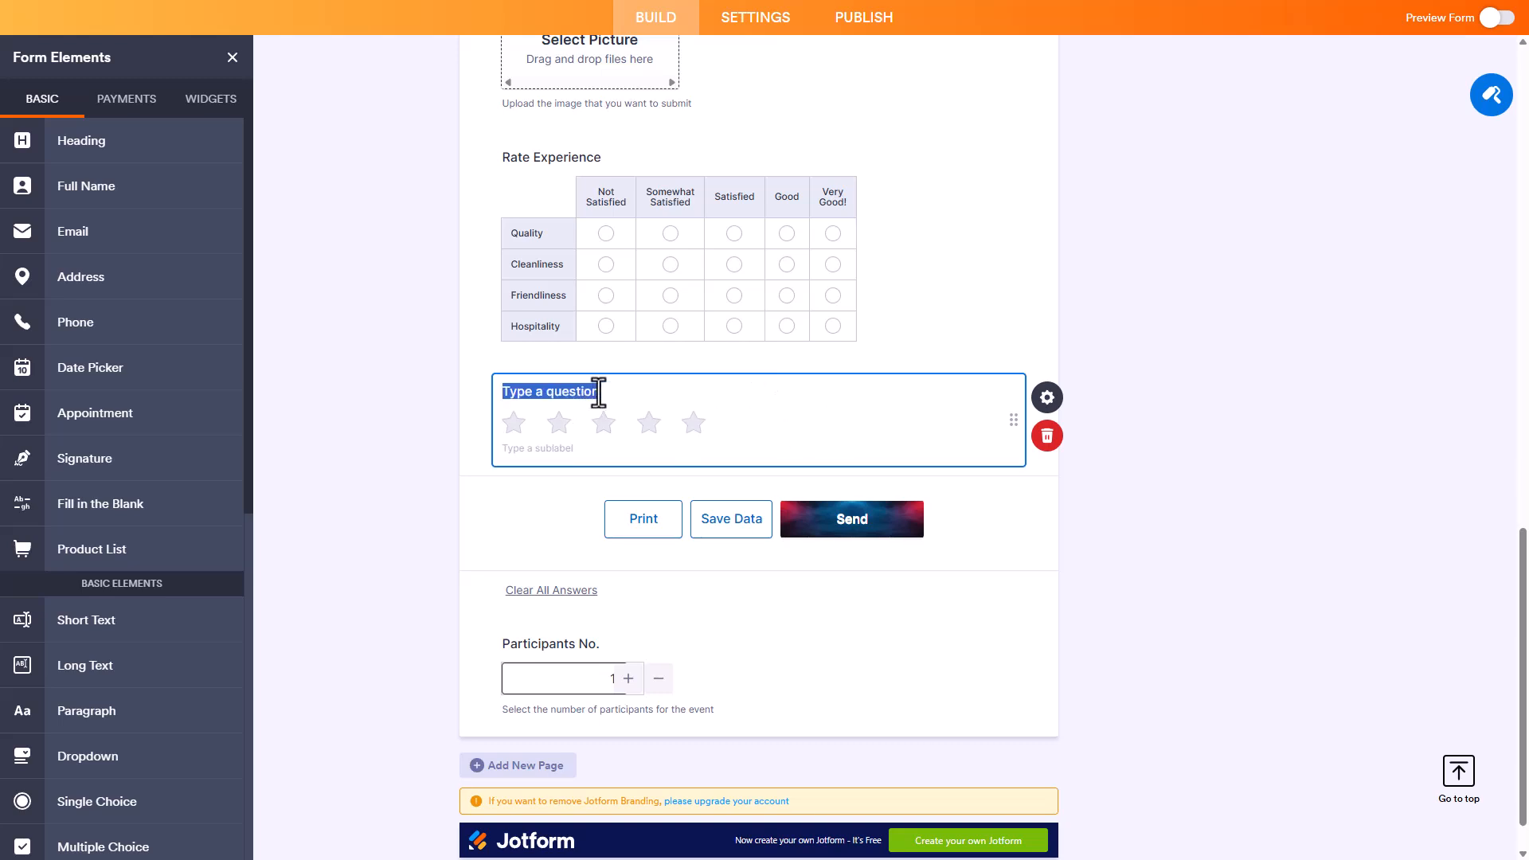
text(Rate our Servic)
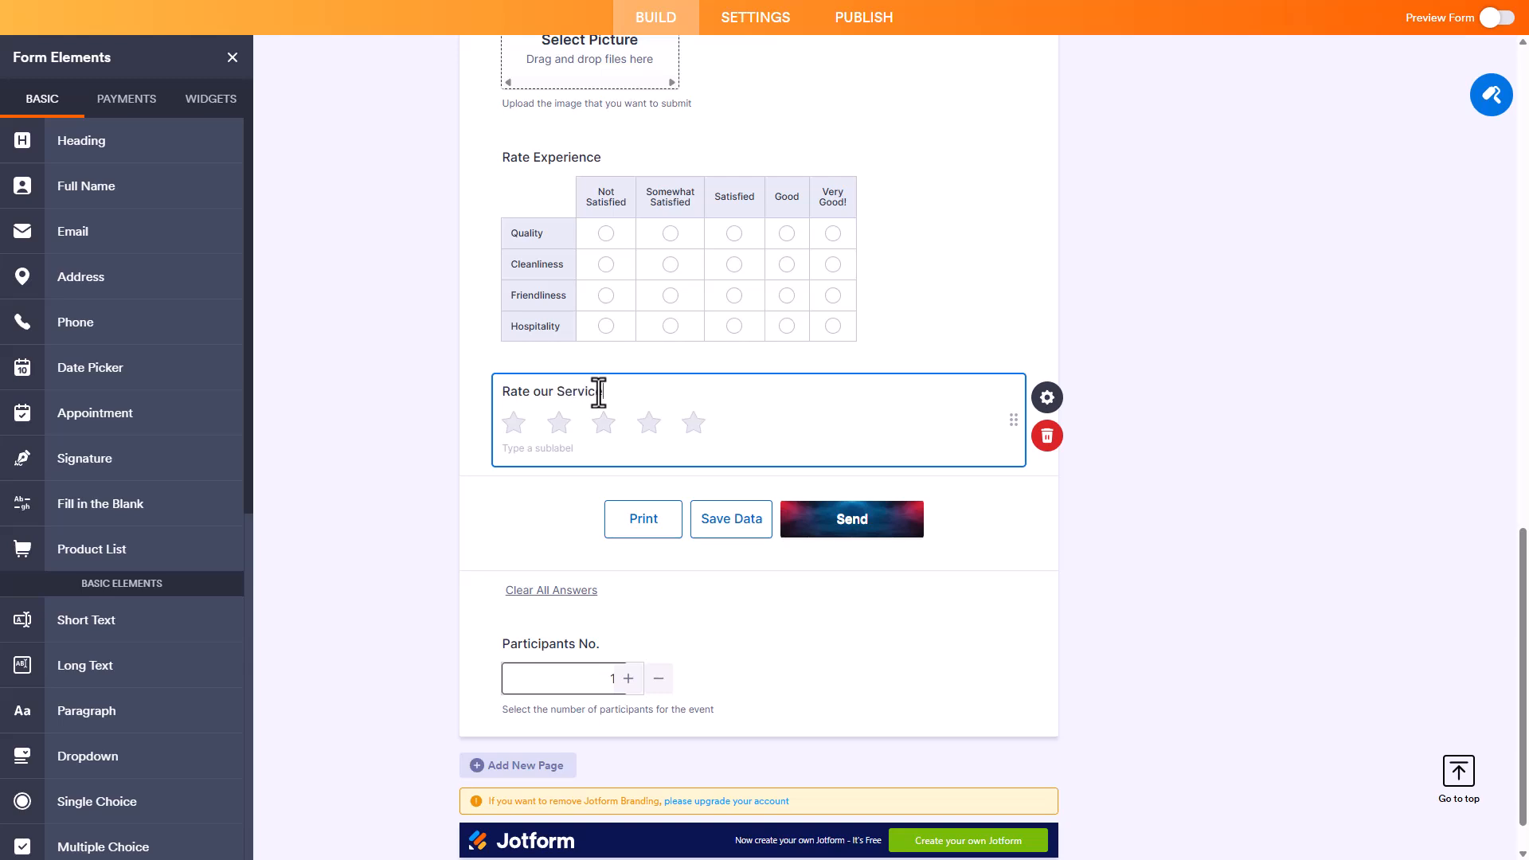
text(e)
Step: Set the field's sublabel to "Rate so that we can improve our service and to let us know how we are doing."
text(Rate )
text(so that )
text(we can imporve our ser)
text(vice and to let)
text( us know how we ca)
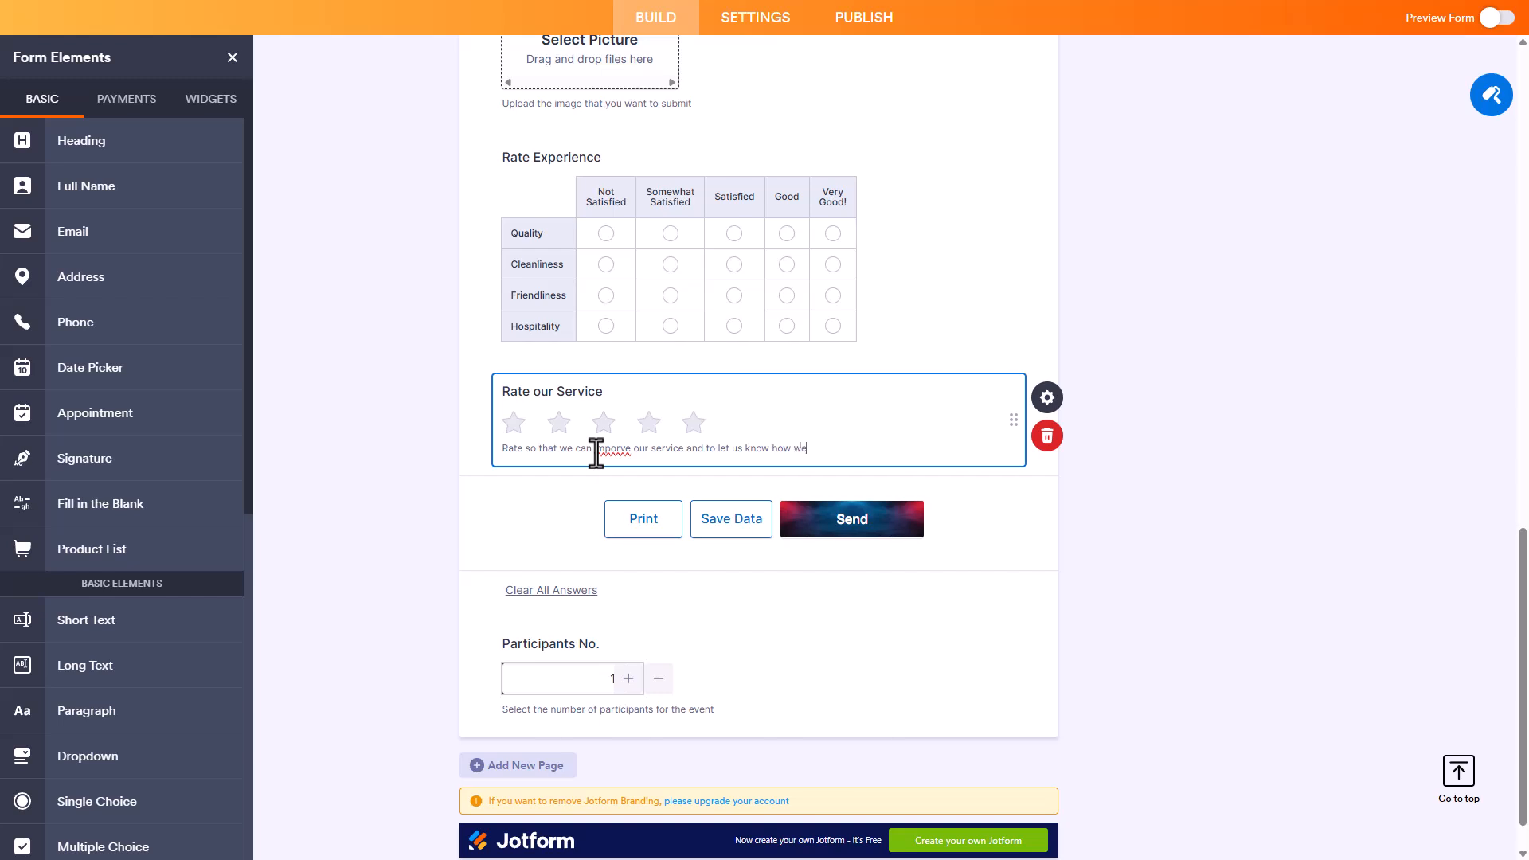
key(BackSpace)
text(are doing.)
right_click(615, 450)
click(735, 470)
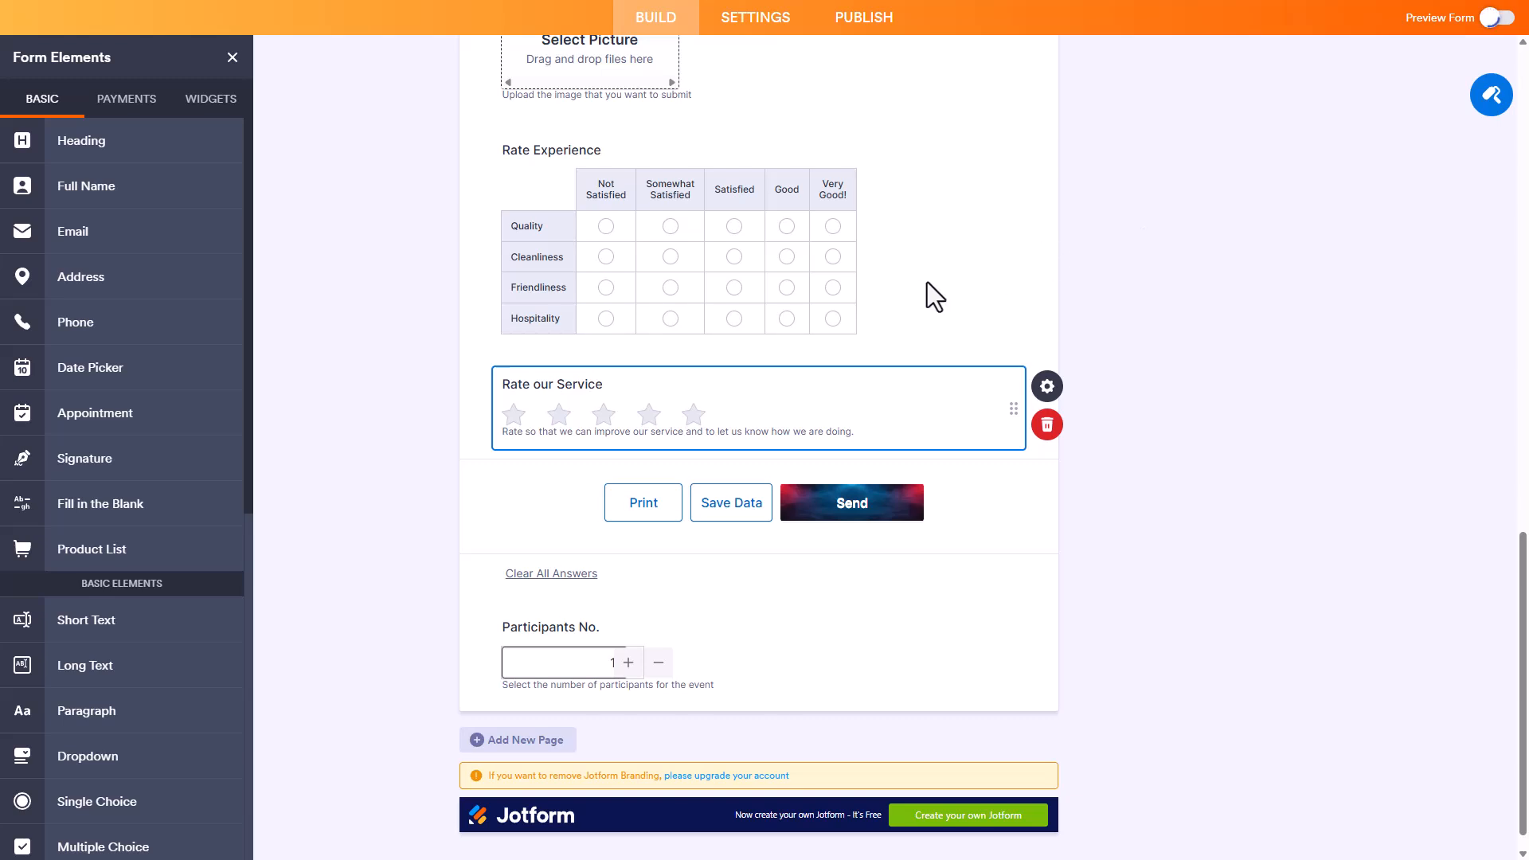
Step: Preview the form, give Rate our Service three stars, and return to the builder
scroll(915, 327, down, 15)
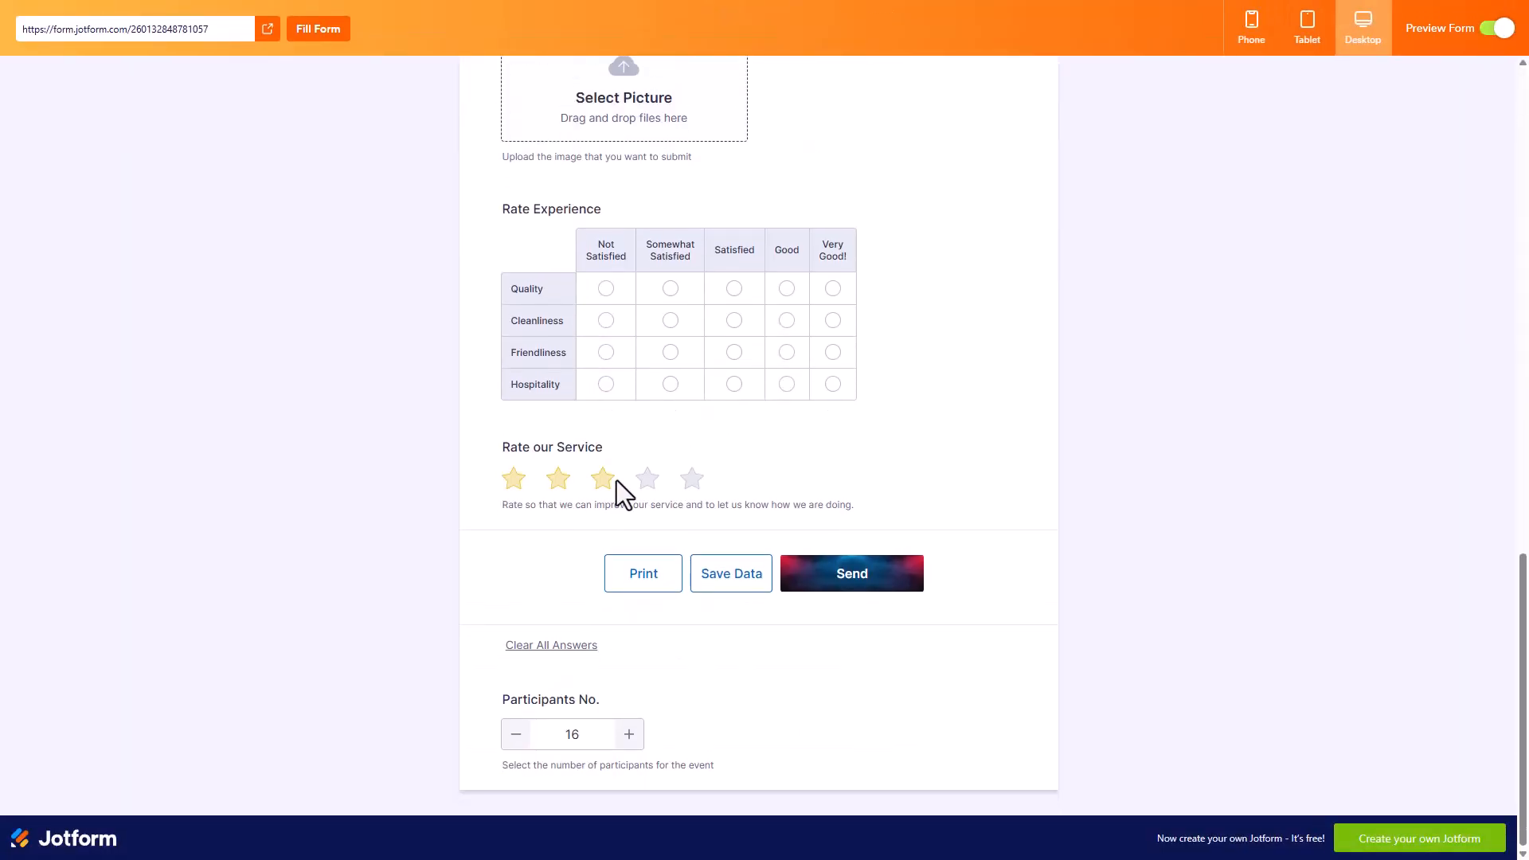
click(602, 478)
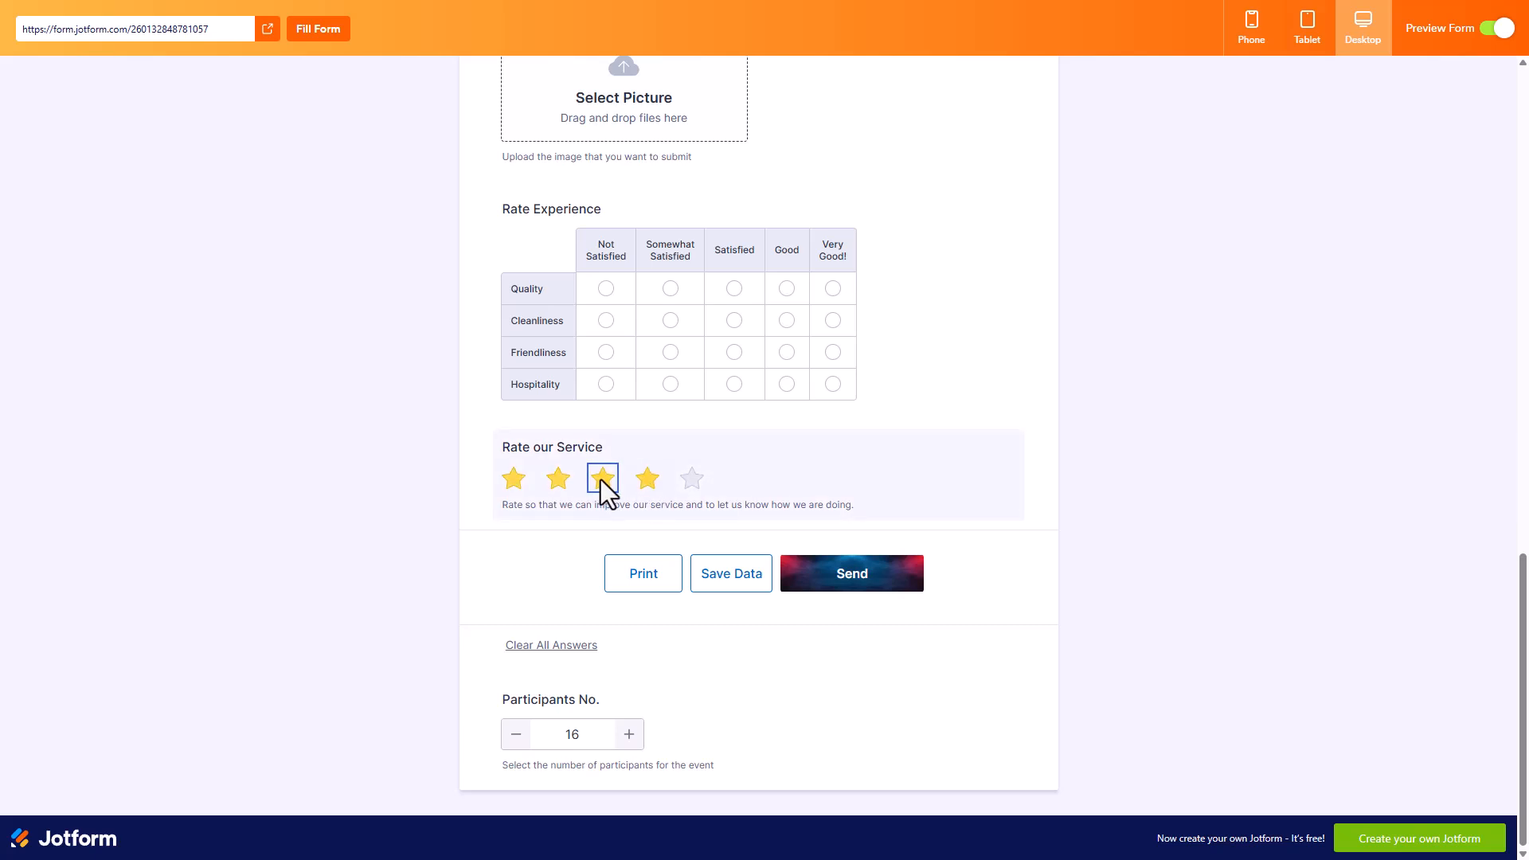
click(1500, 28)
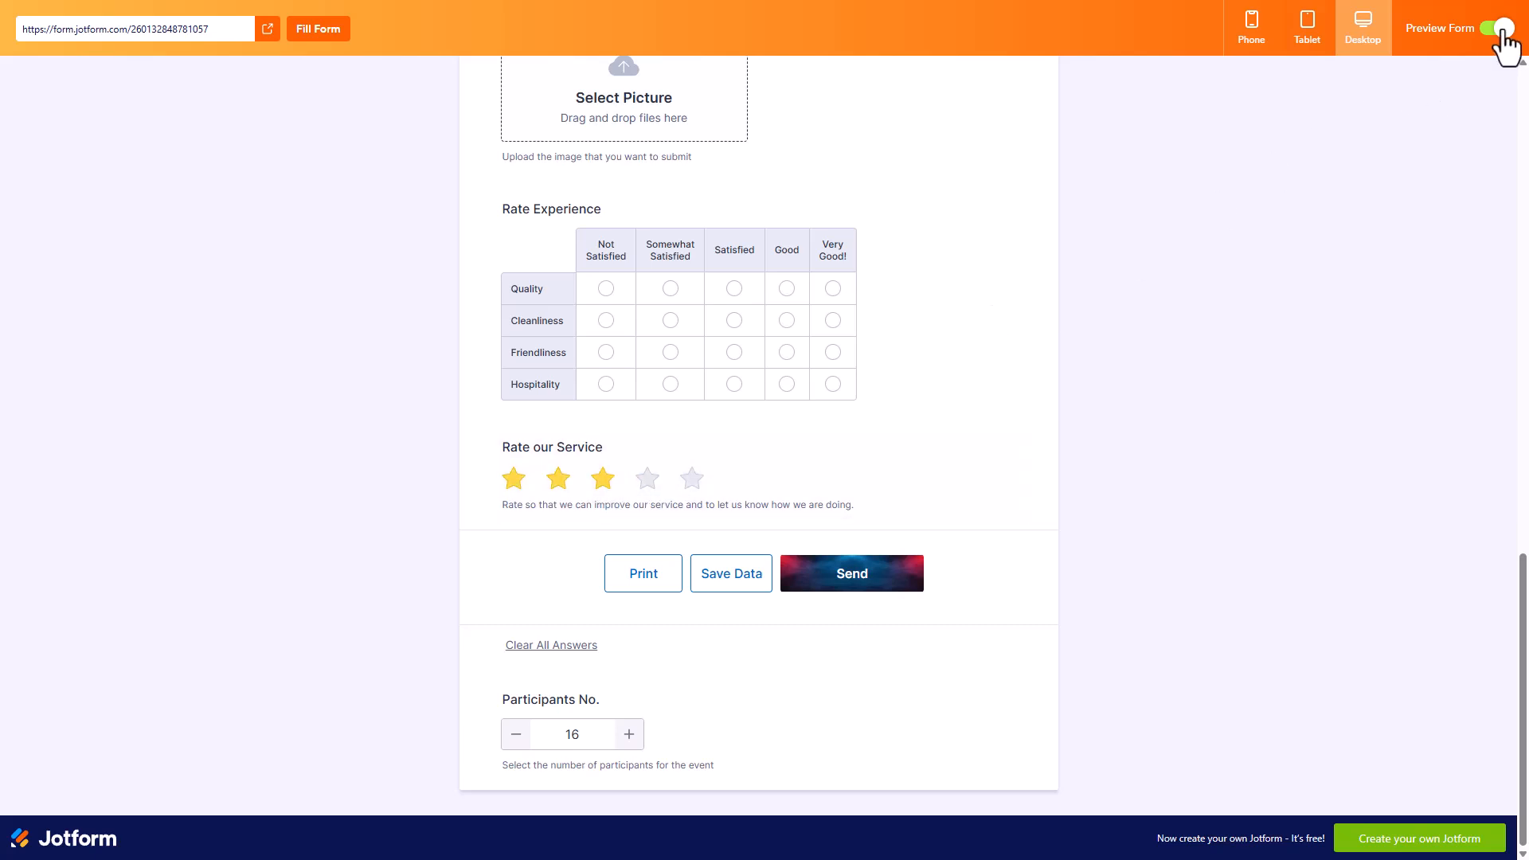
Step: Open the star rating field's properties and change its field label to "Rate Service"
scroll(764, 361, up, 1)
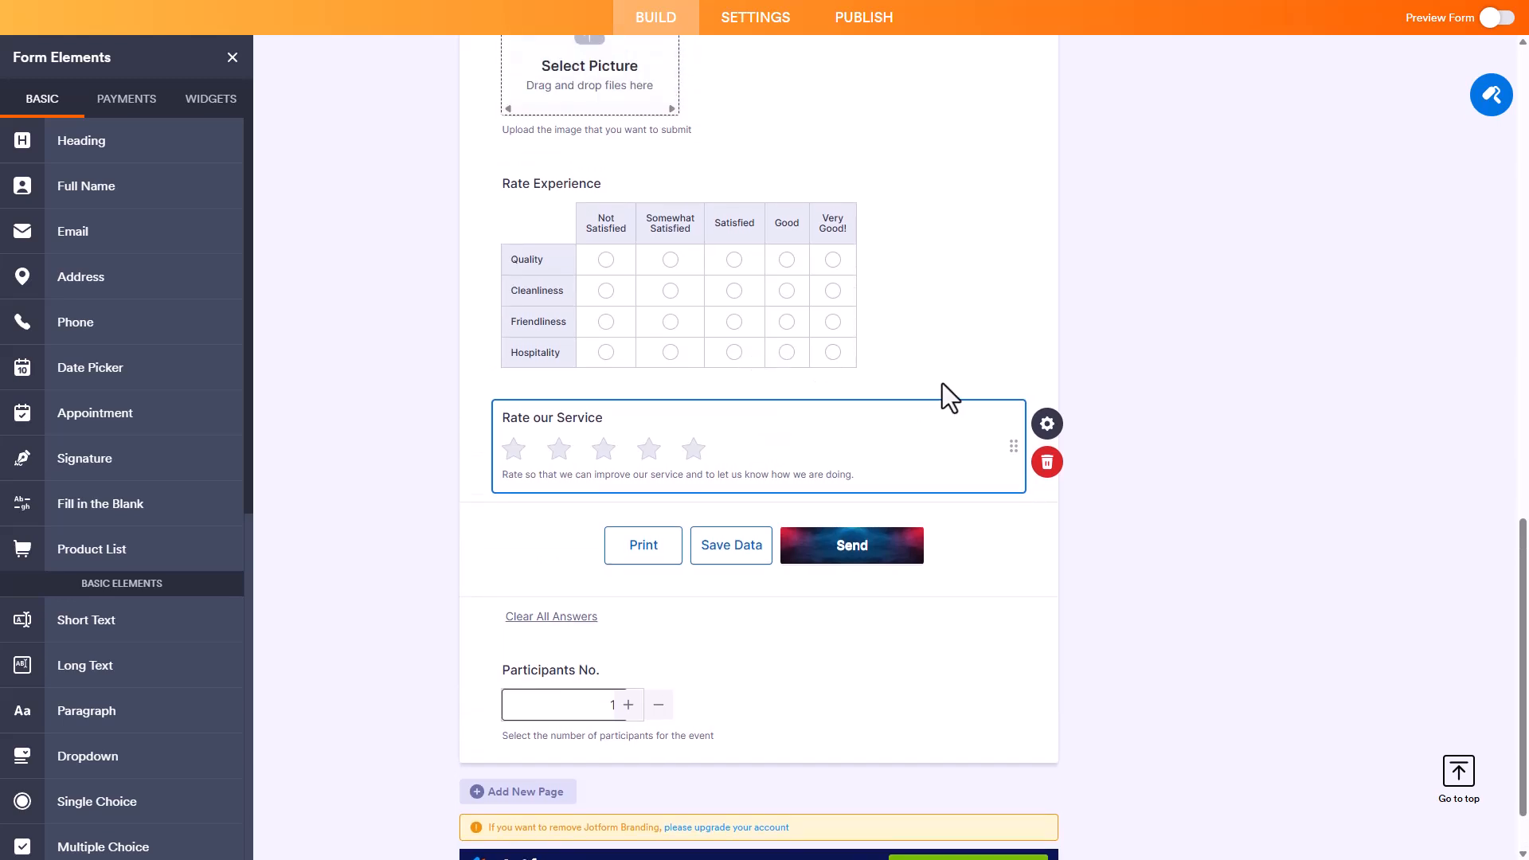
click(1044, 434)
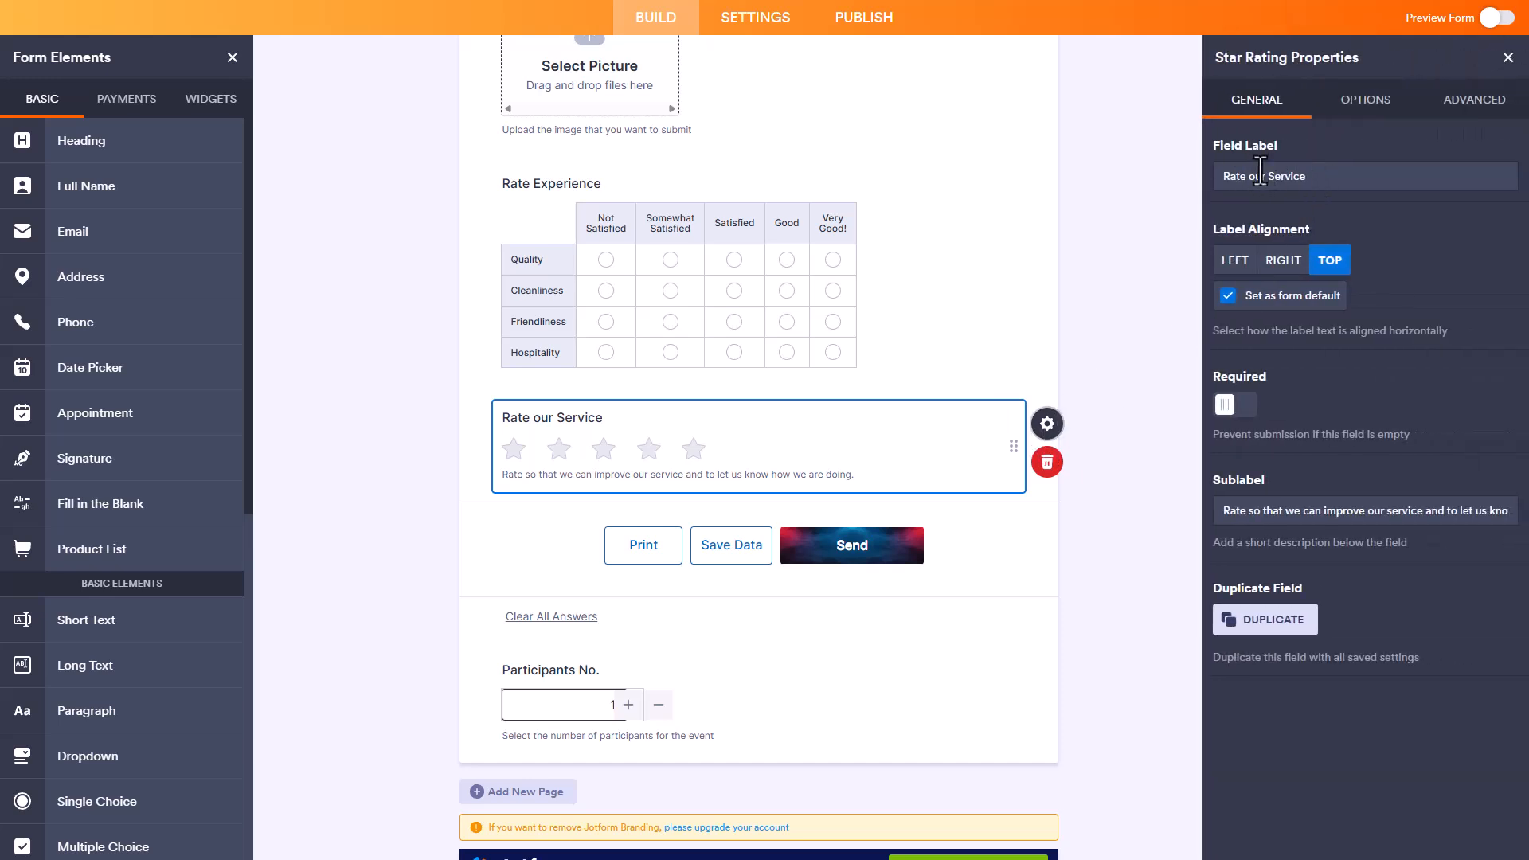
drag(1267, 178, 1251, 178)
key(BackSpace)
Step: Try the Left, Right and Top label alignments on the Rate Service field and leave it set to Right
click(1240, 269)
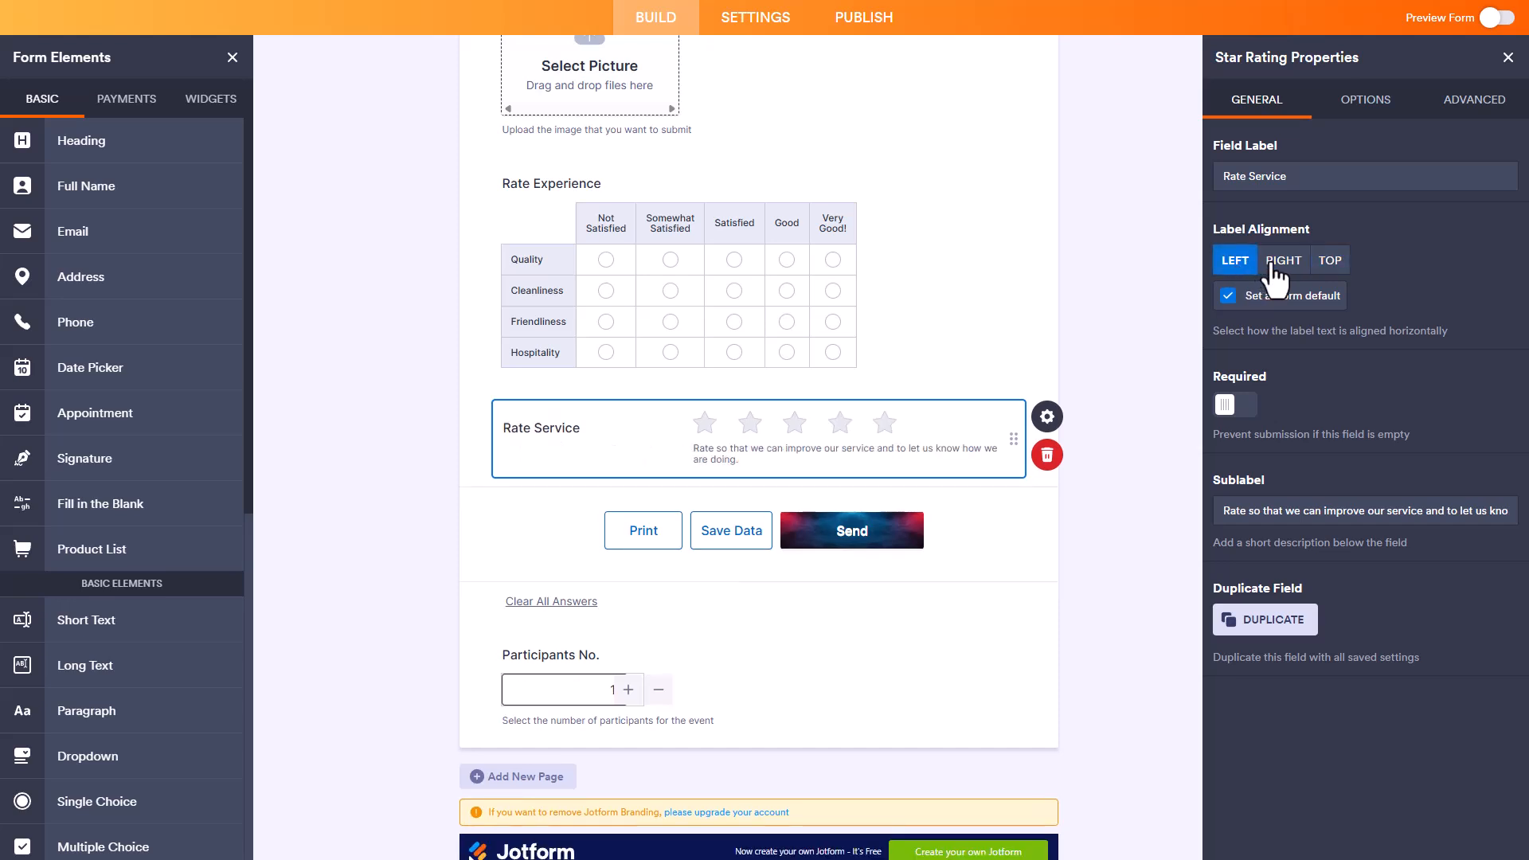
click(1273, 266)
click(1343, 261)
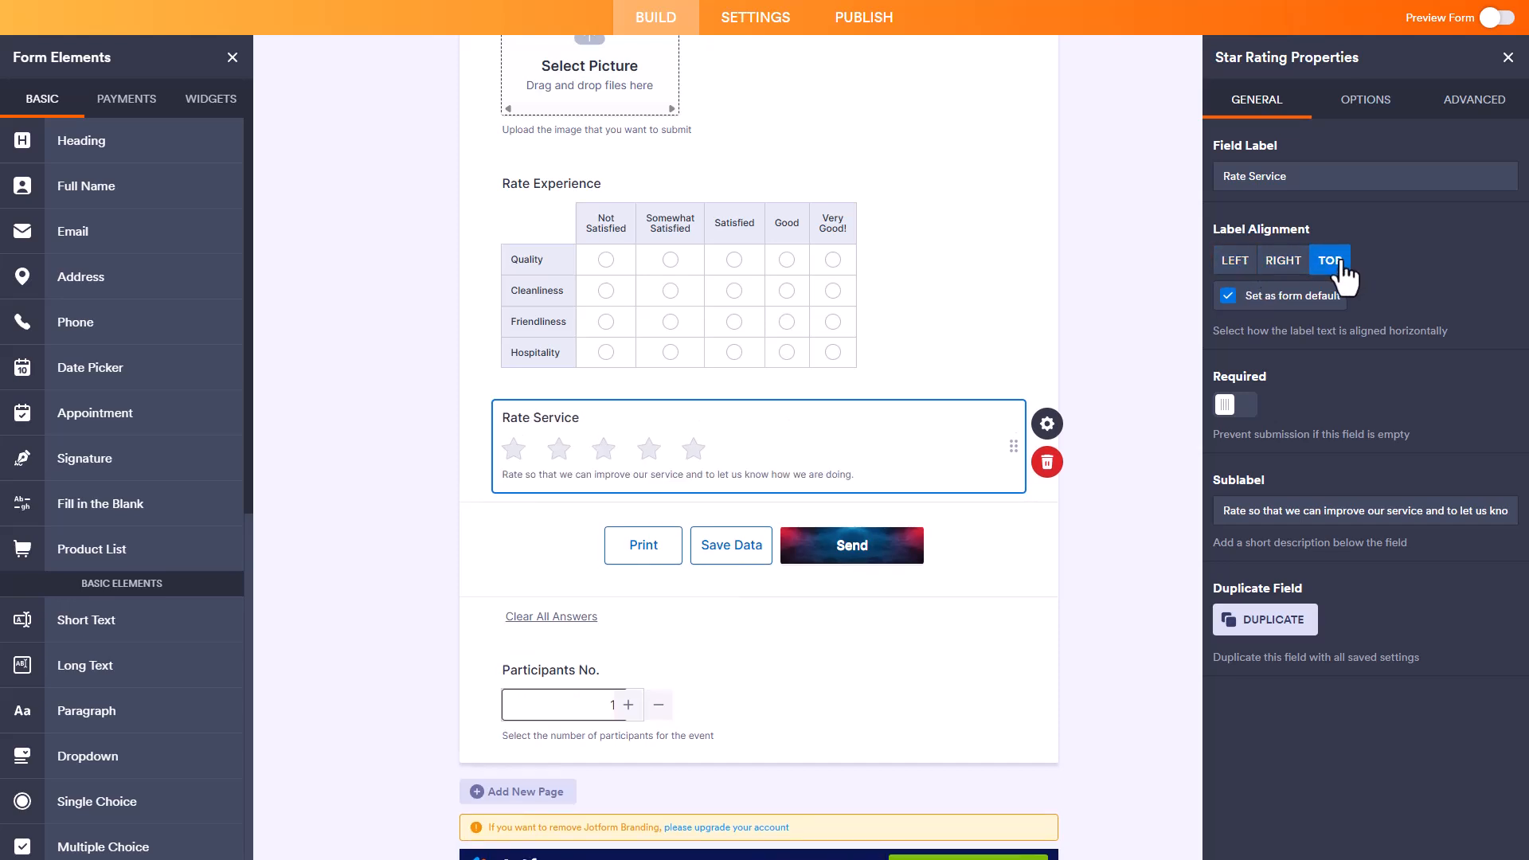
click(1278, 267)
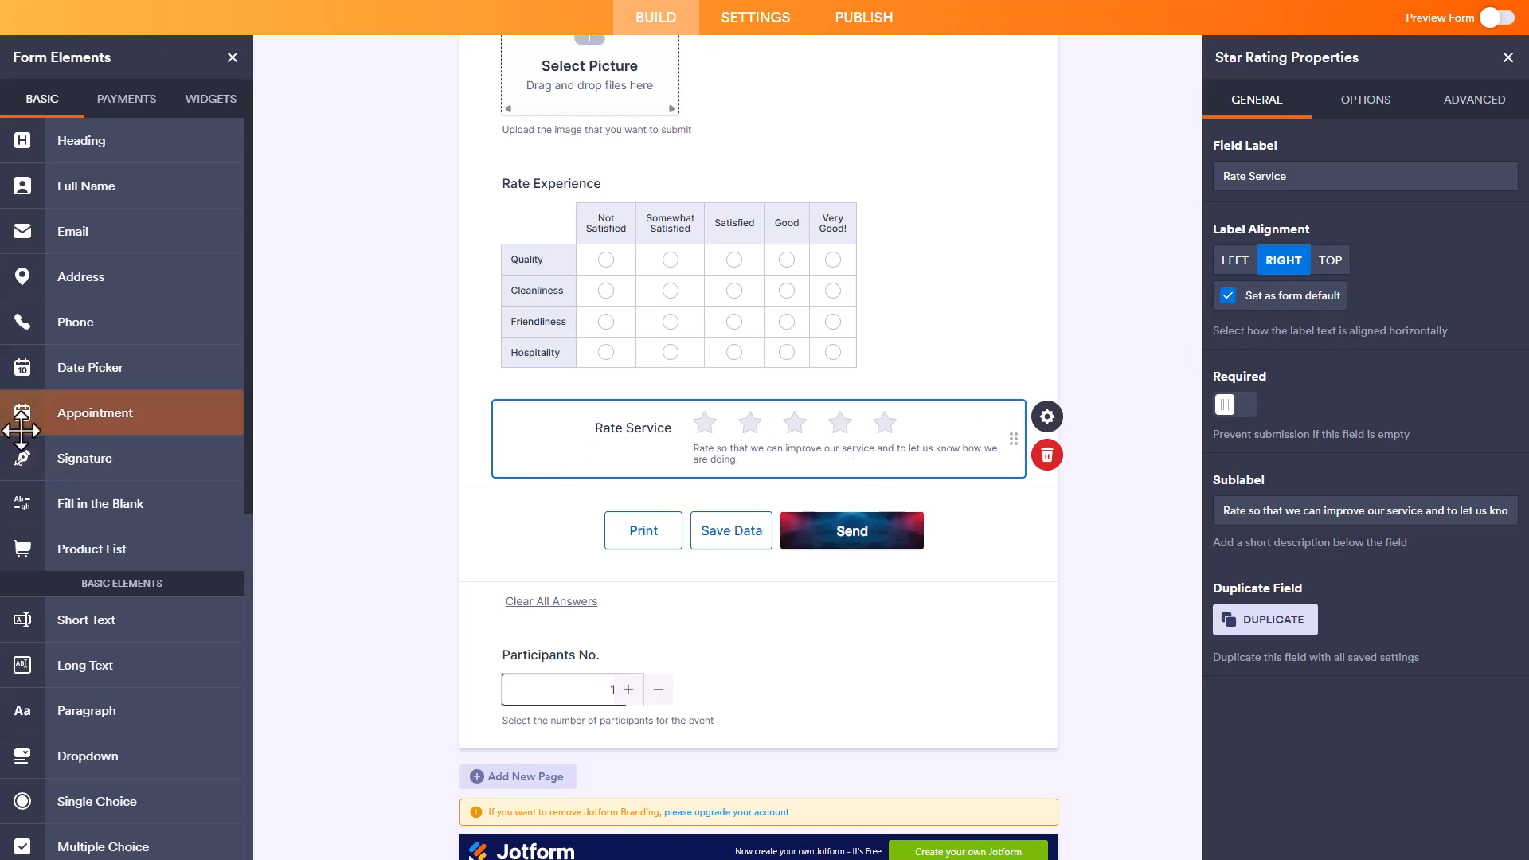
Step: Add a second Star Rating field below Rate Service to check the default label alignment and delete it
scroll(115, 459, down, 8)
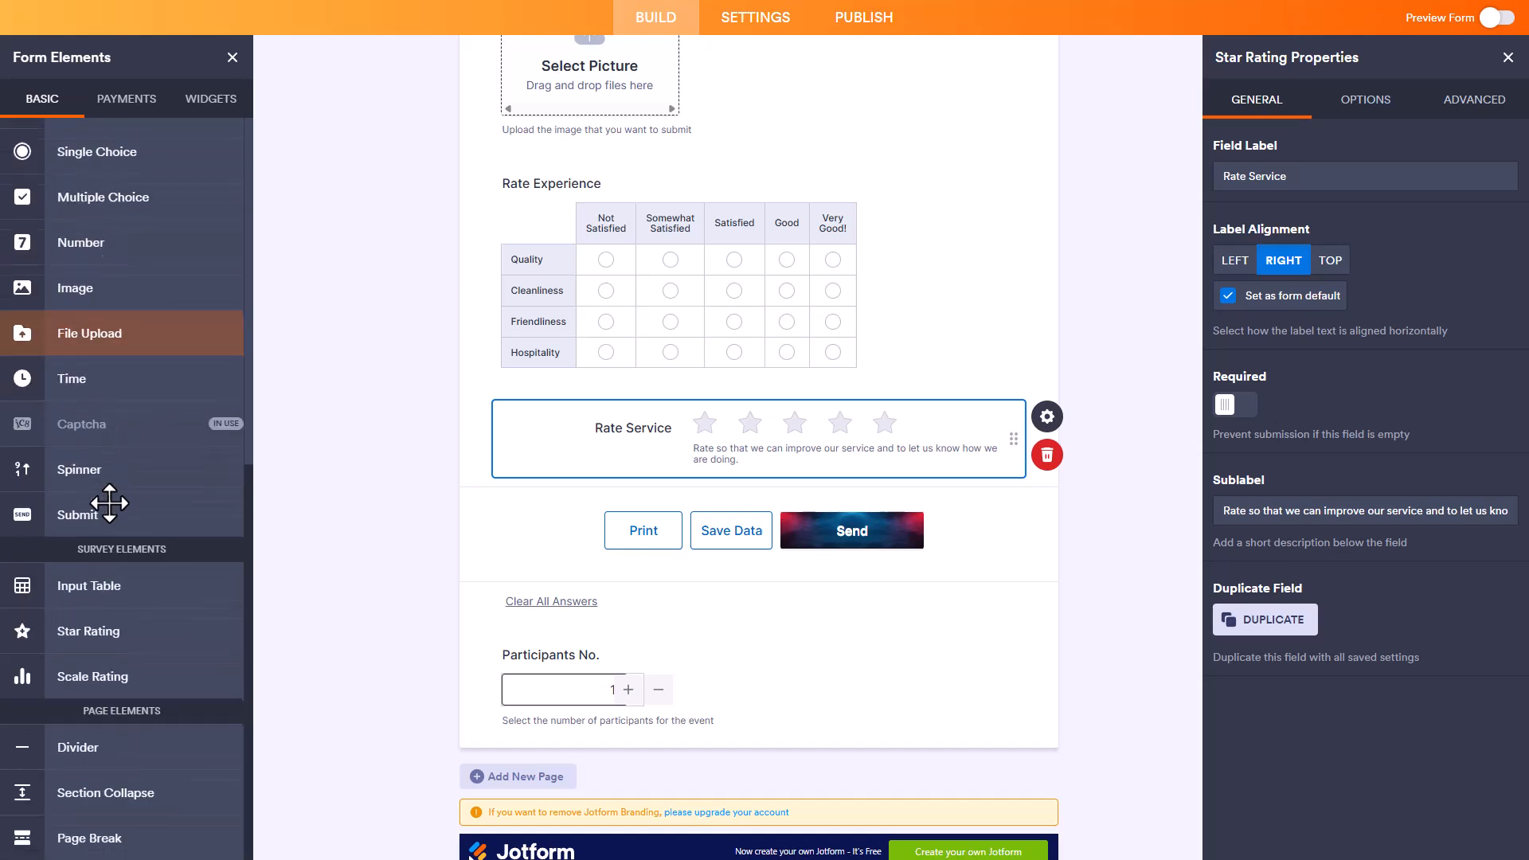
click(110, 642)
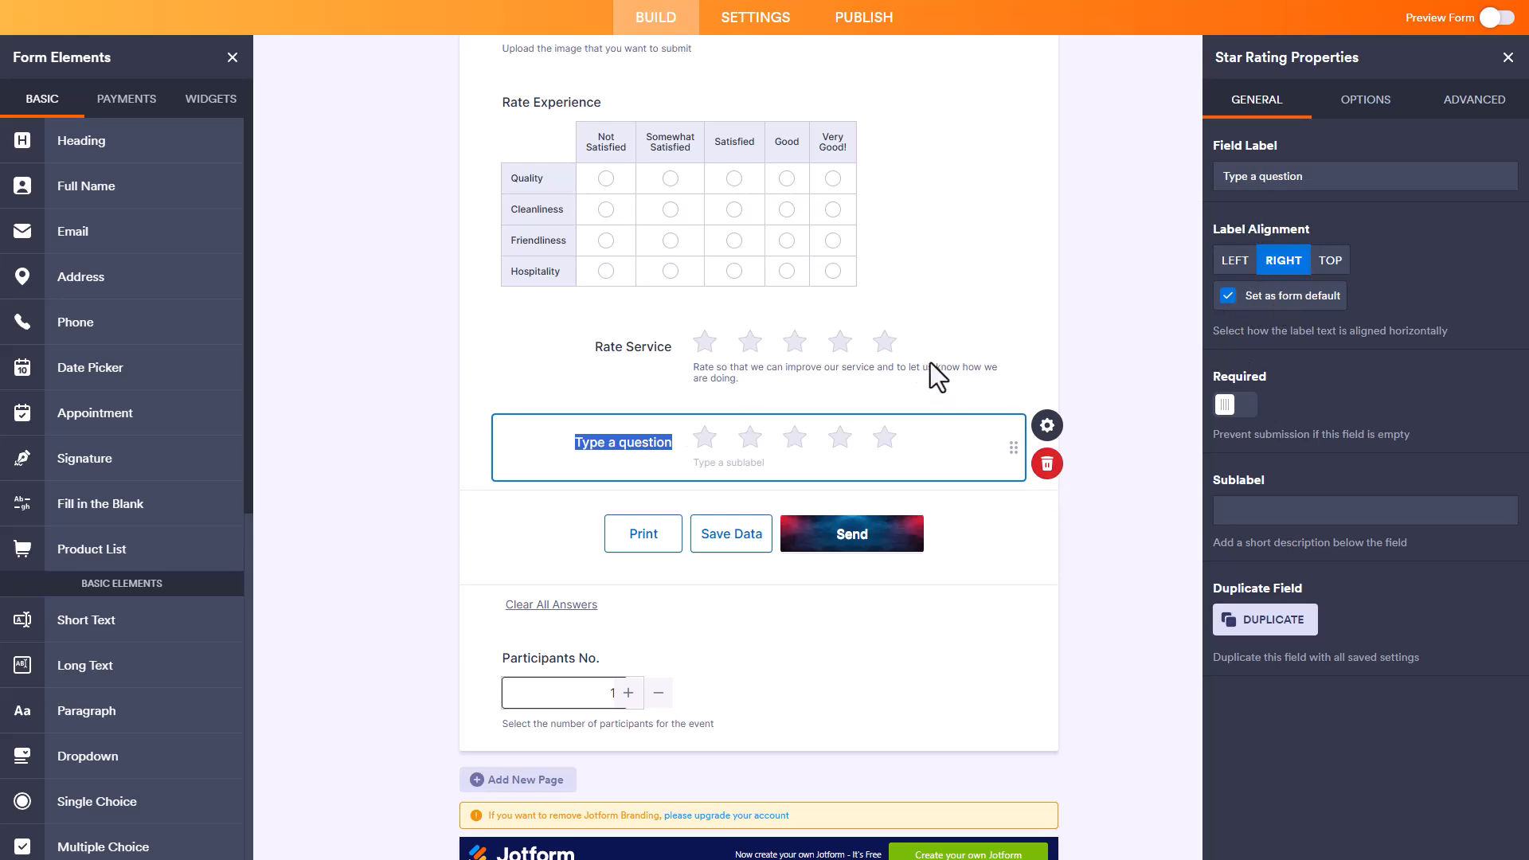
click(1046, 464)
click(896, 567)
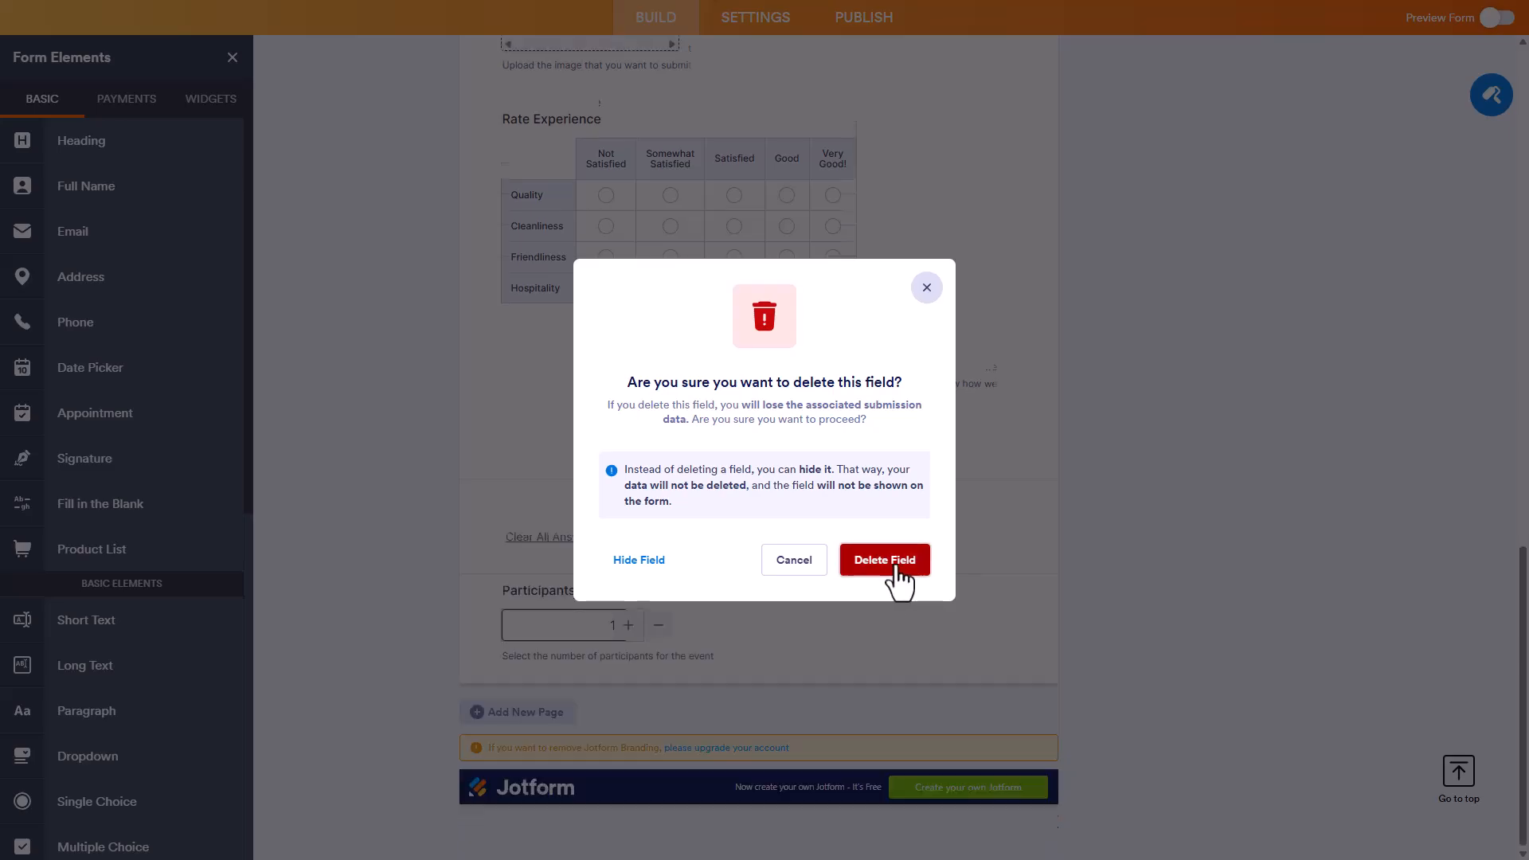
Step: Open the Rate Service field's properties and switch its Required setting on and back off
click(915, 360)
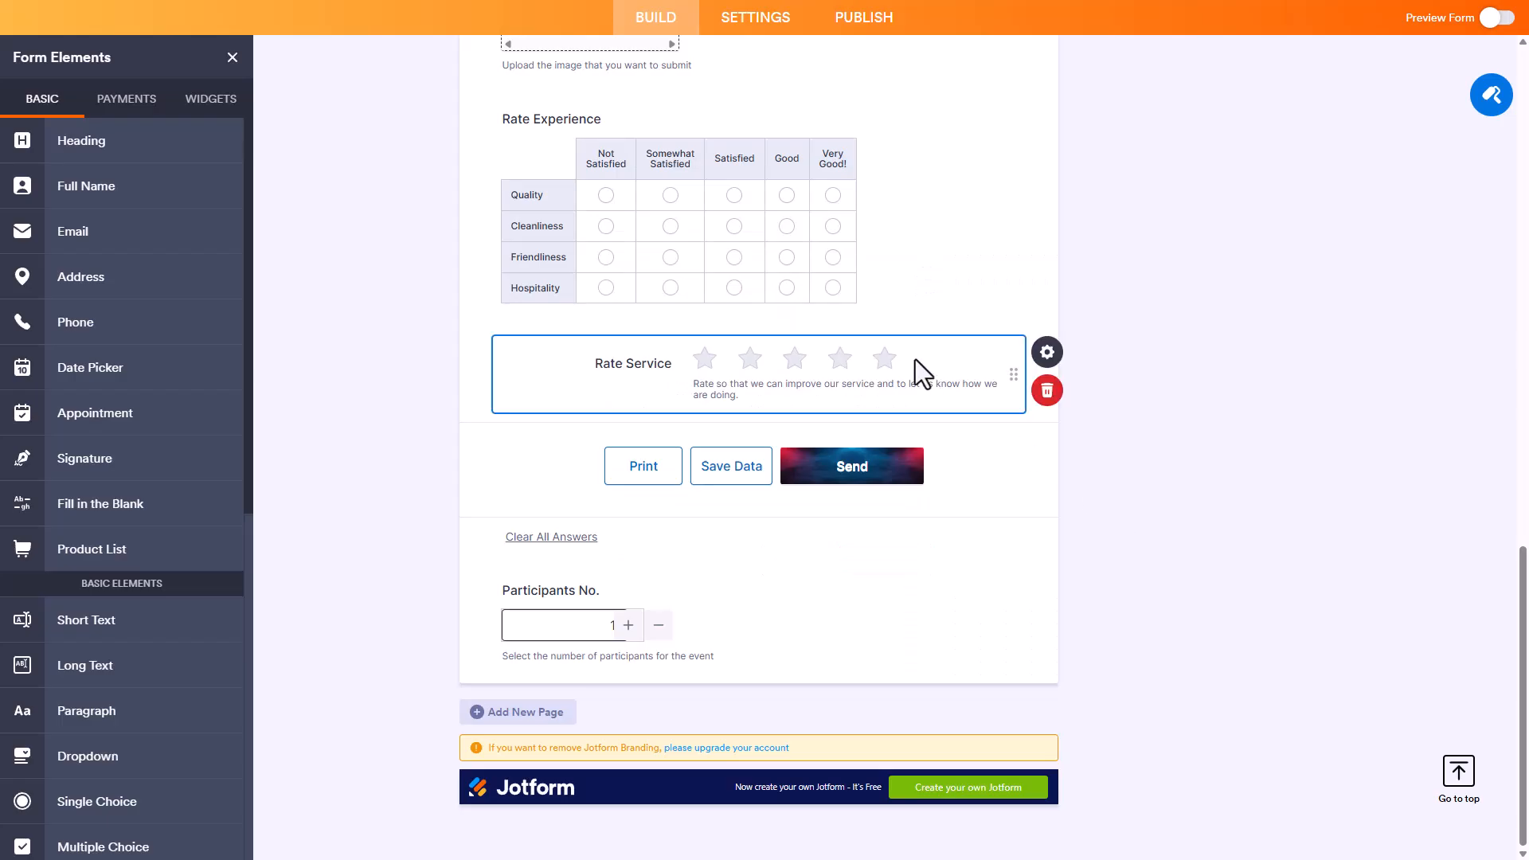
click(1049, 355)
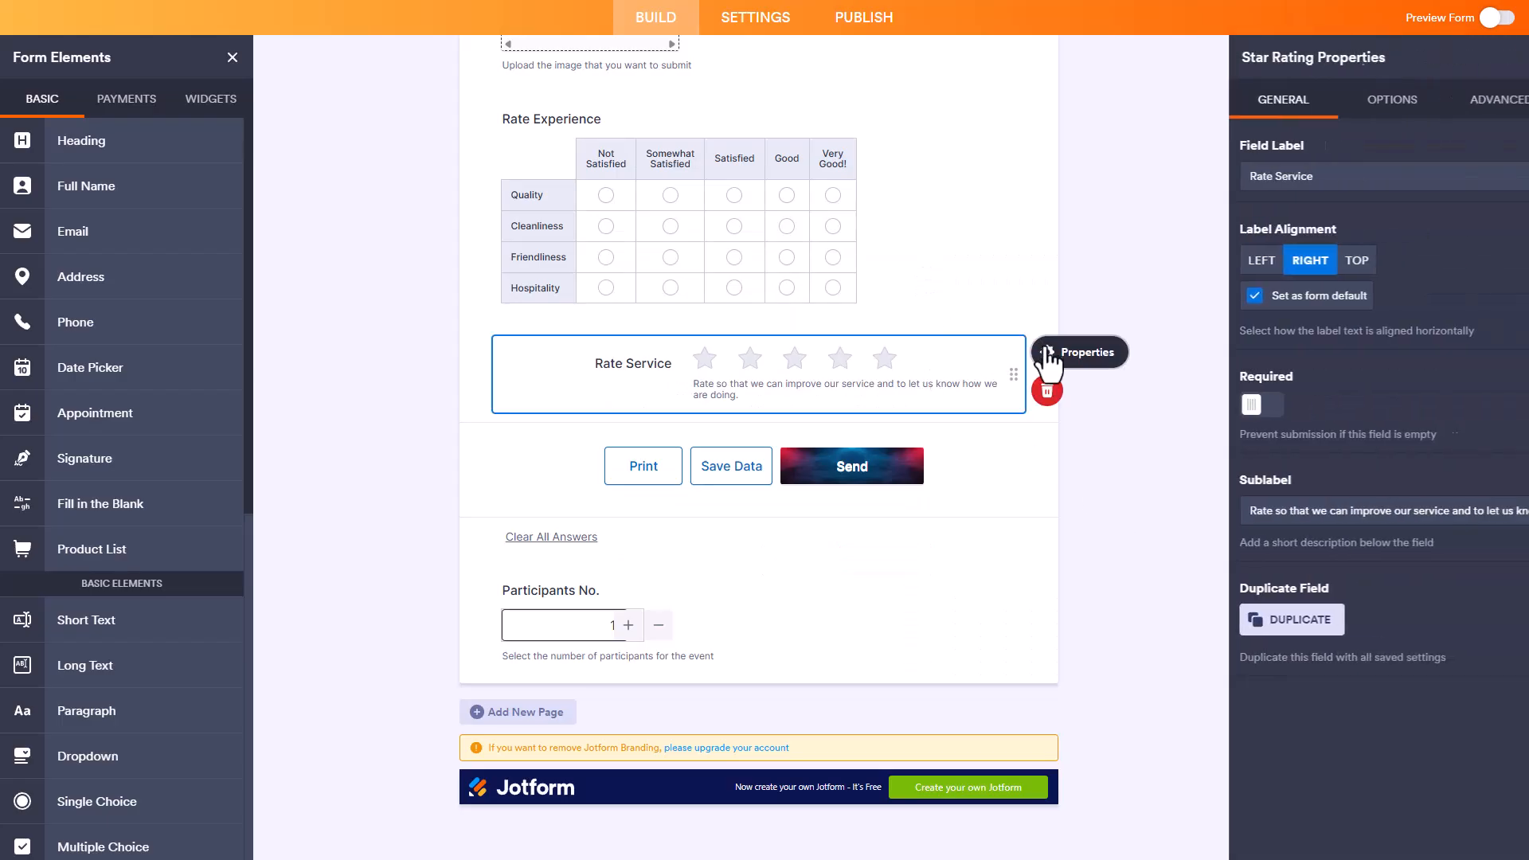
click(1238, 407)
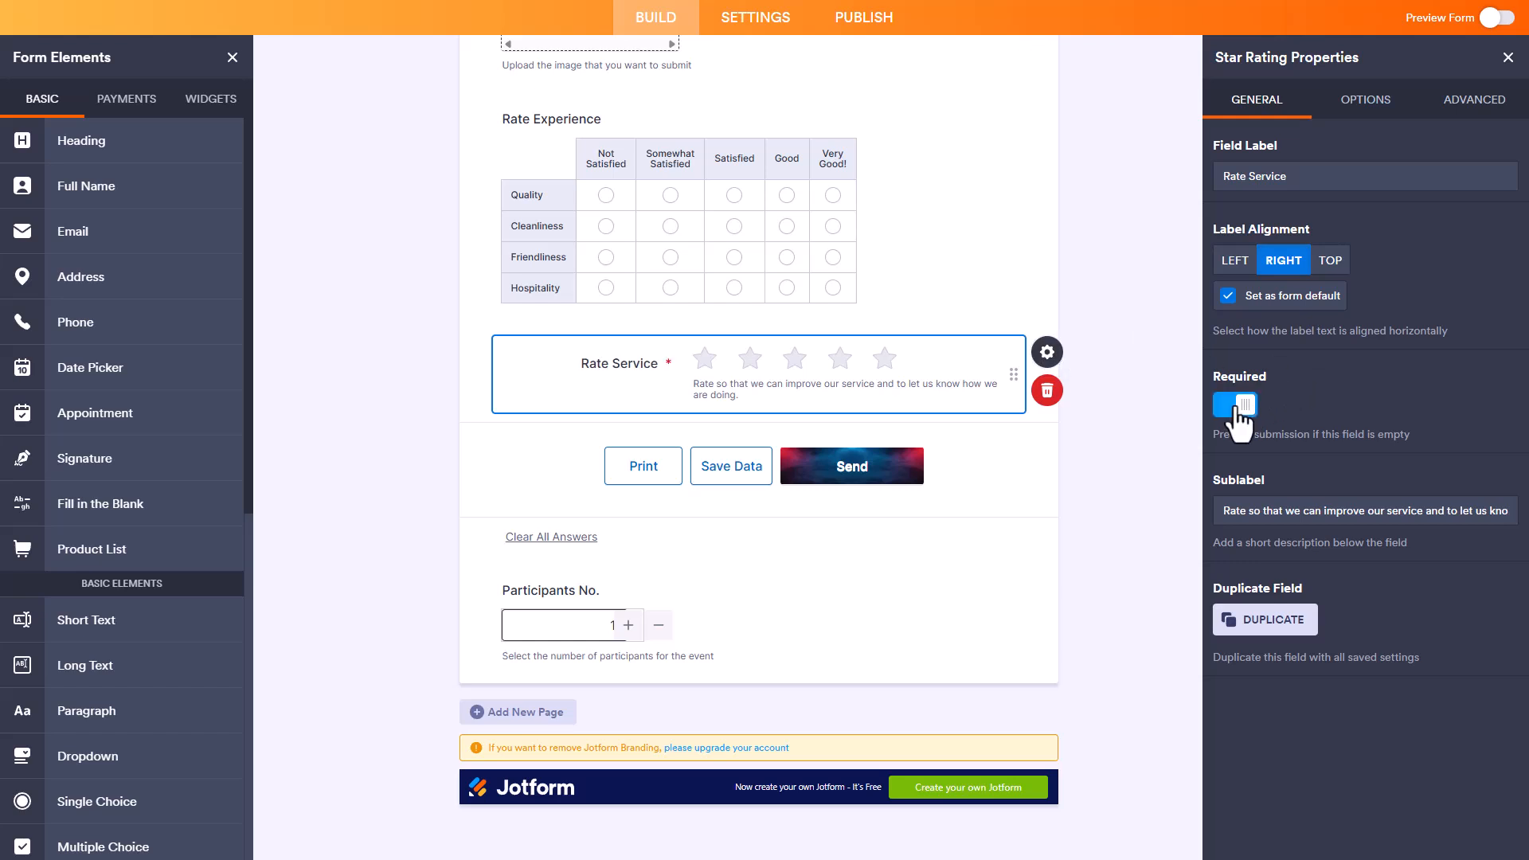
click(1239, 407)
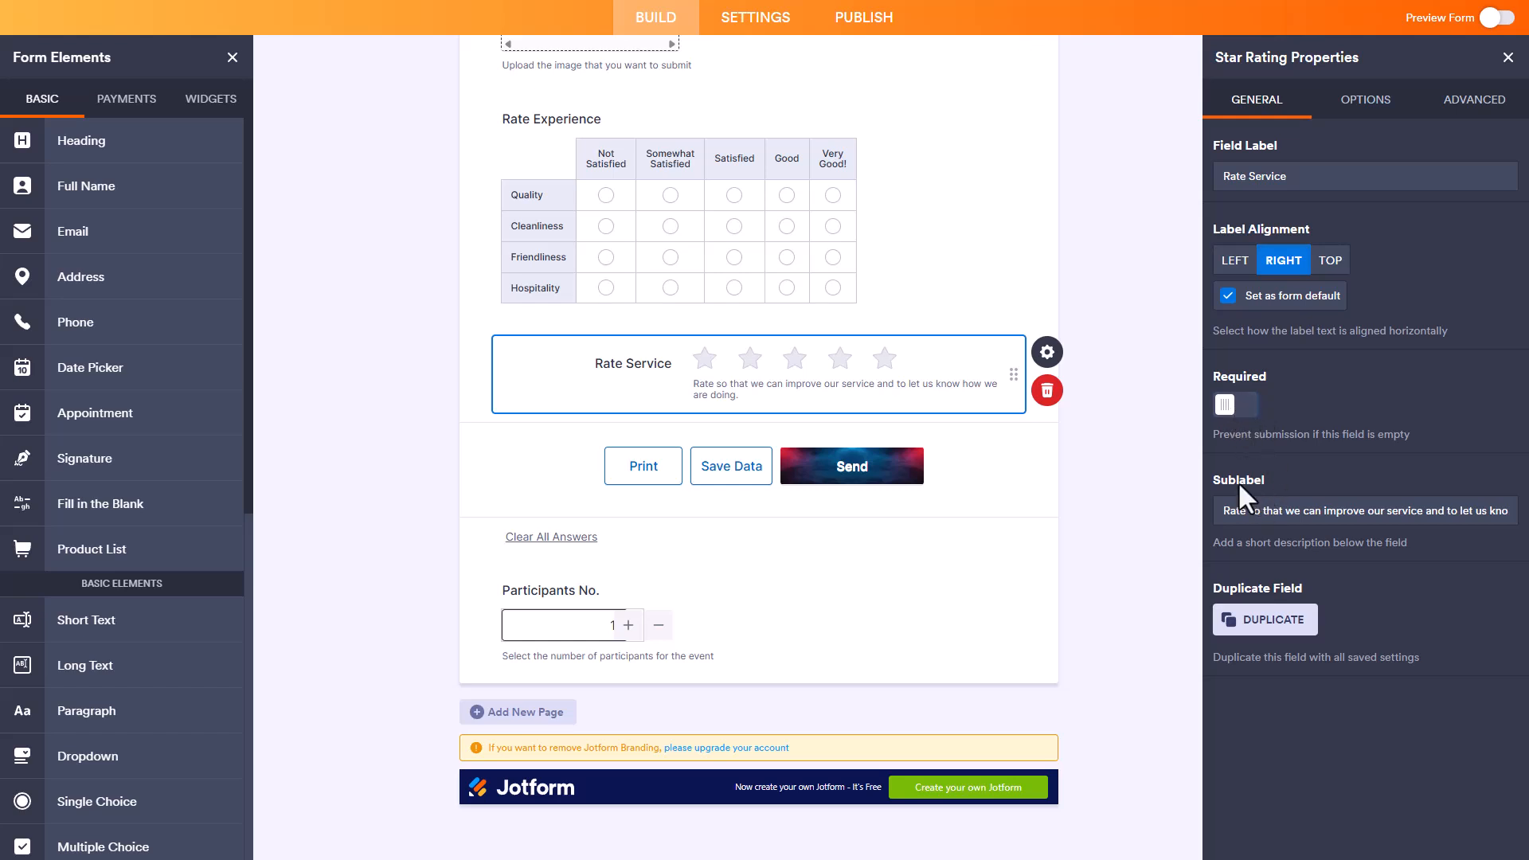
Step: Shorten the Rate Service sublabel to "Rate our service to let us know how we are doing."
click(1260, 510)
drag(1248, 512, 1359, 513)
key(BackSpace)
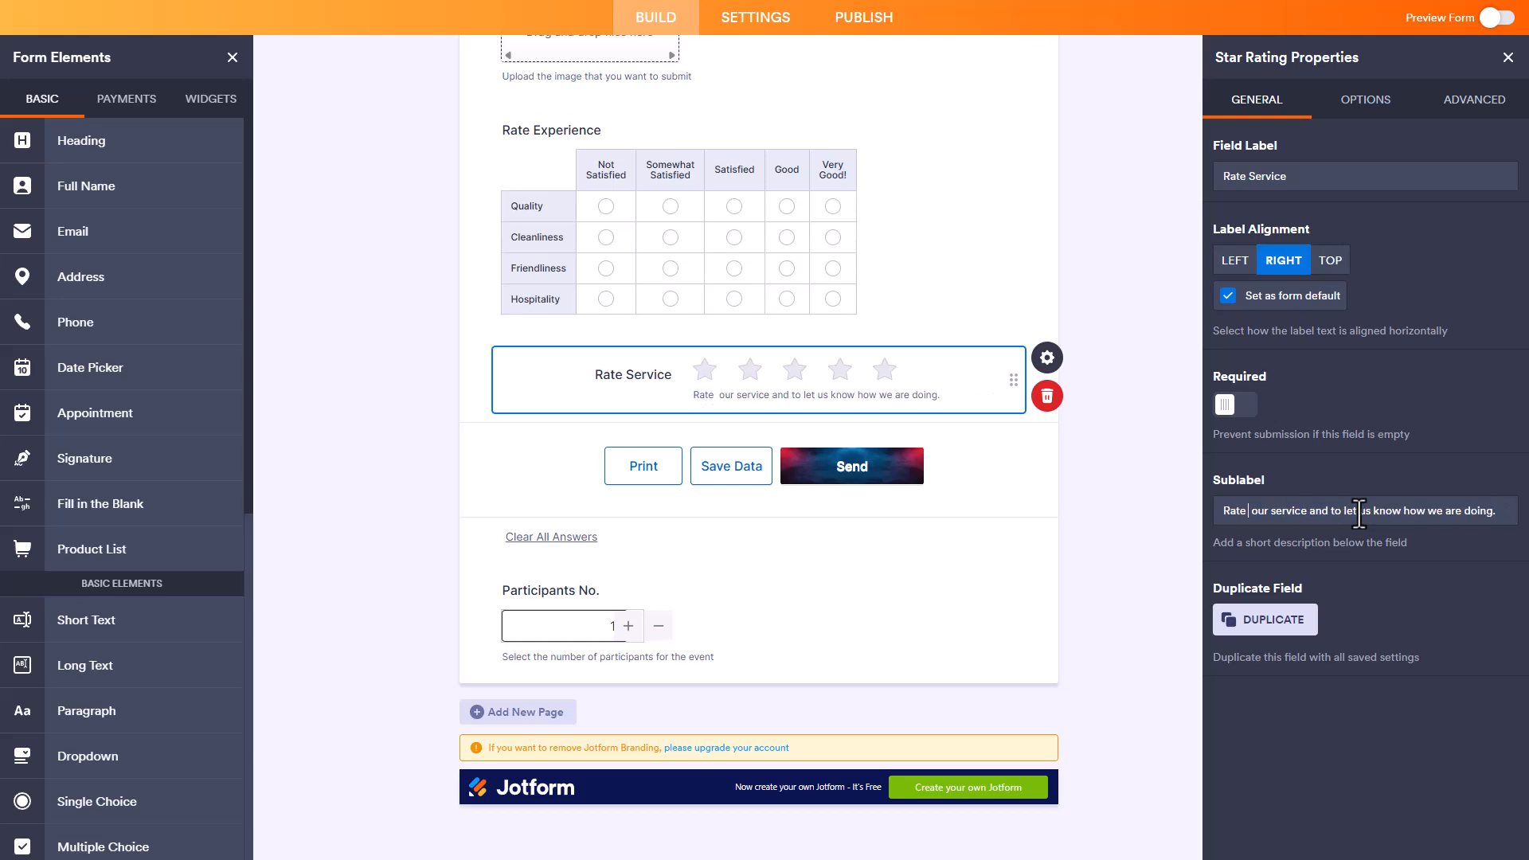
key(BackSpace)
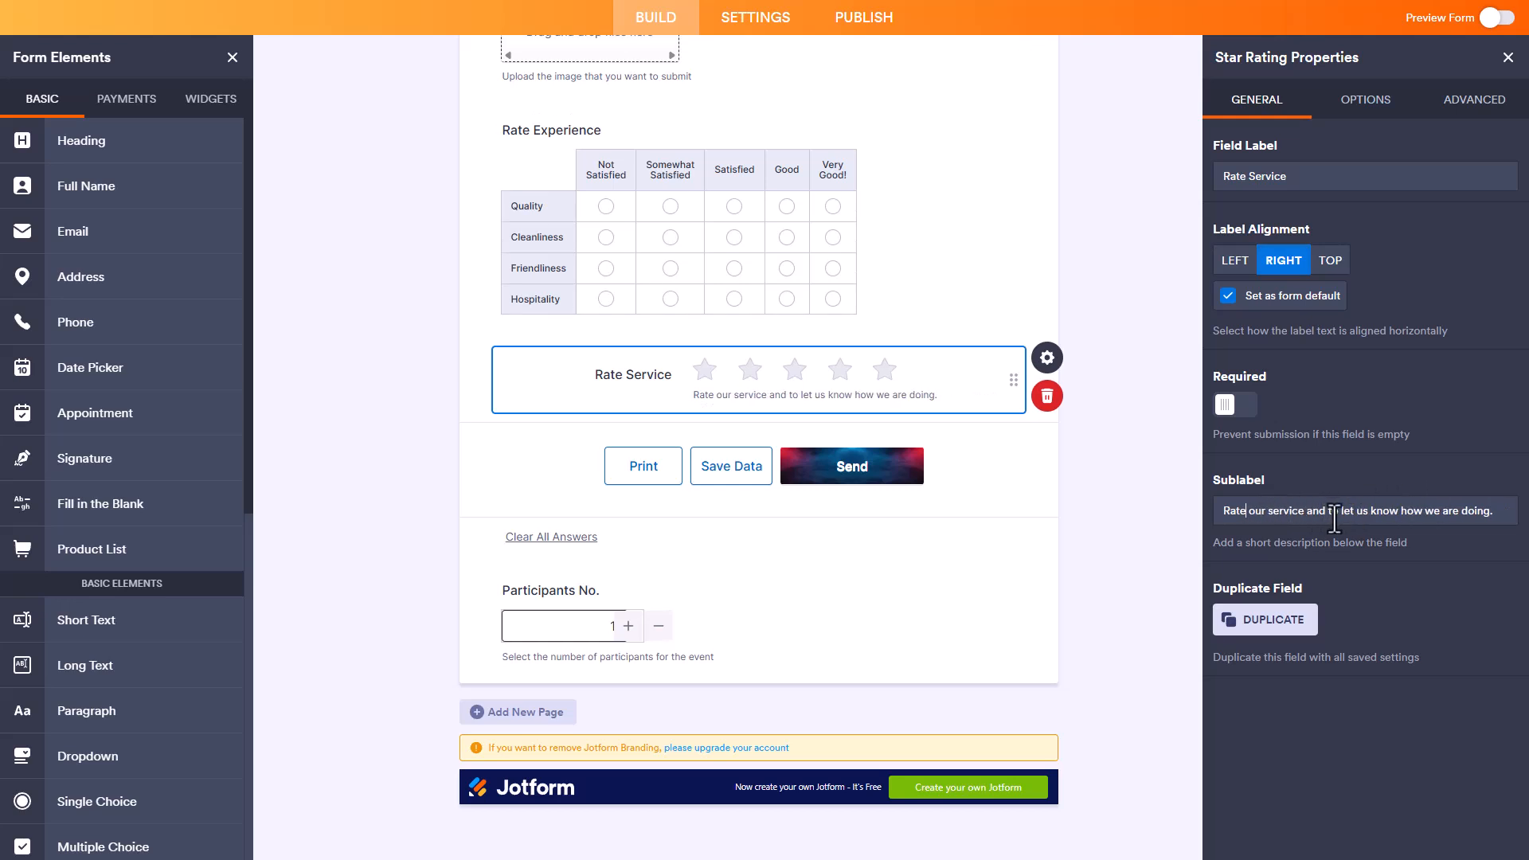
drag(1326, 515, 1298, 514)
key(BackSpace)
text(e)
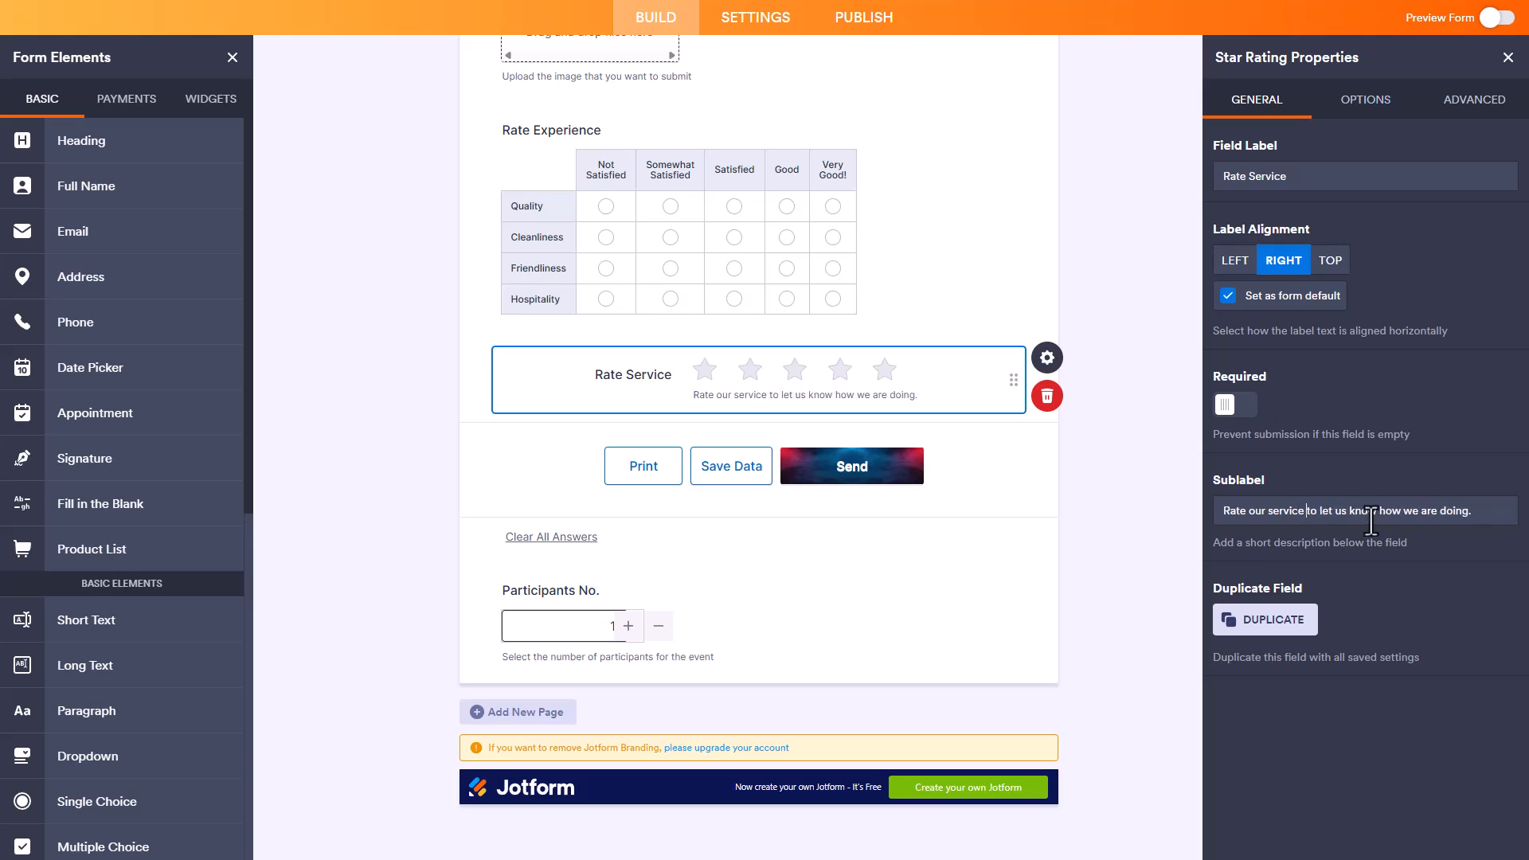
Step: Duplicate the Rate Service field with its saved settings and delete the copy
click(1272, 624)
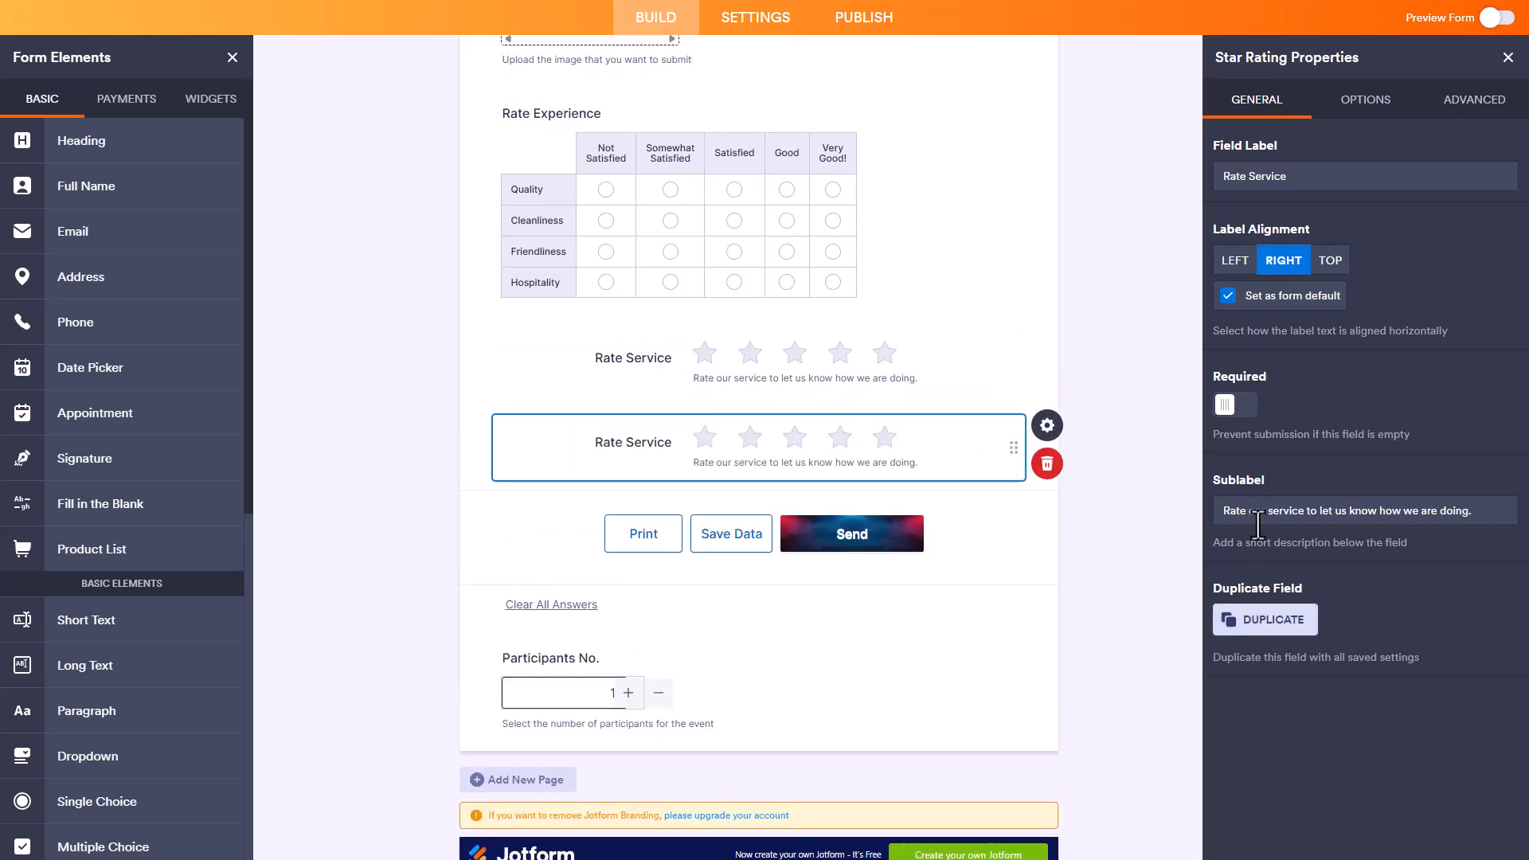
click(1047, 468)
click(911, 567)
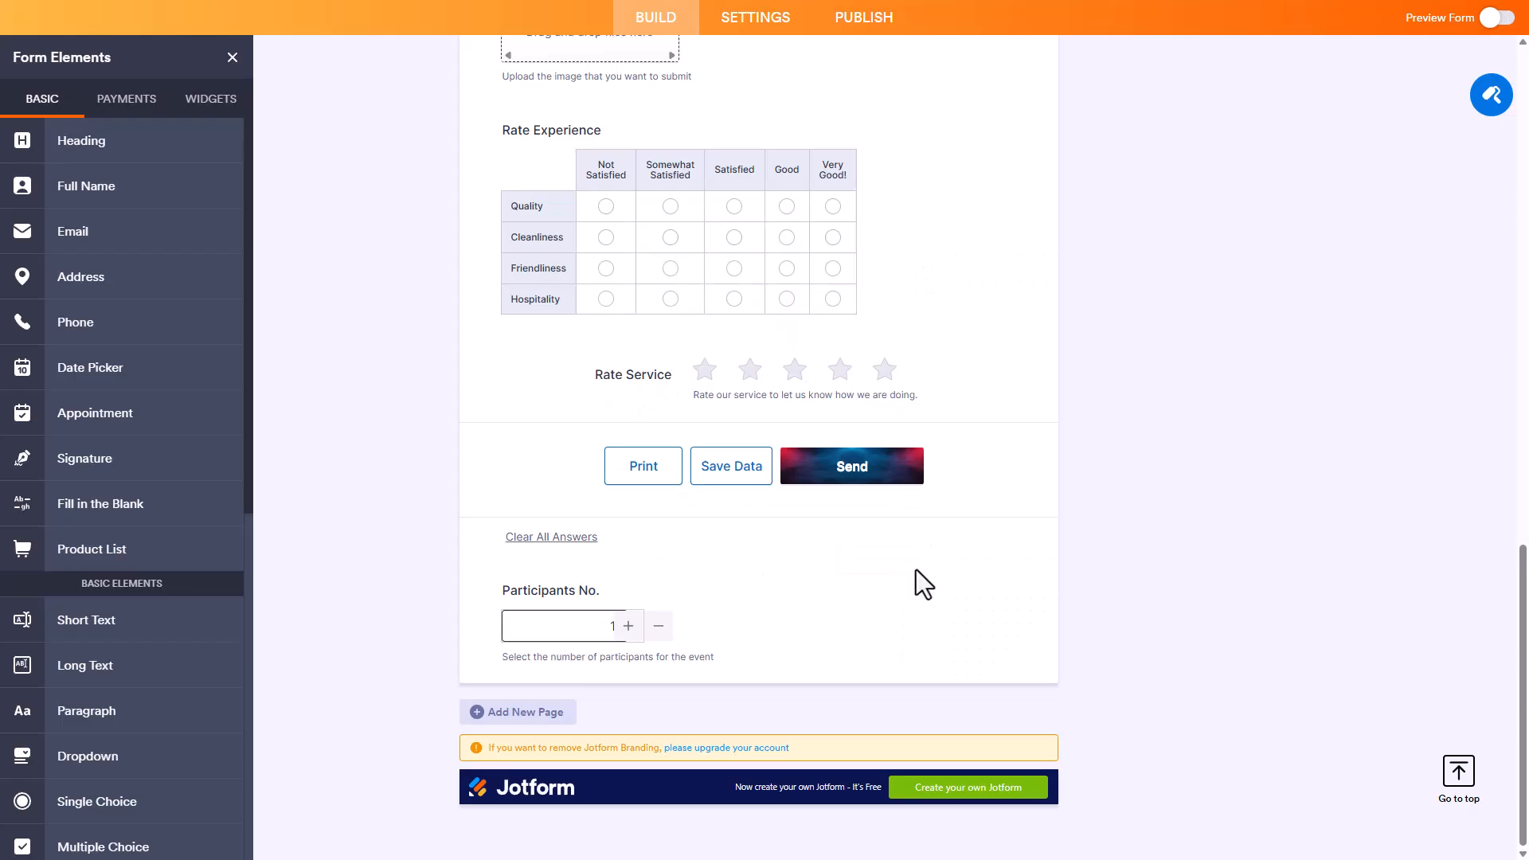
Step: Try the blue star, heart, lightbulb, lightning and flag rating icons on the Rate Service field and settle on the heart
click(787, 376)
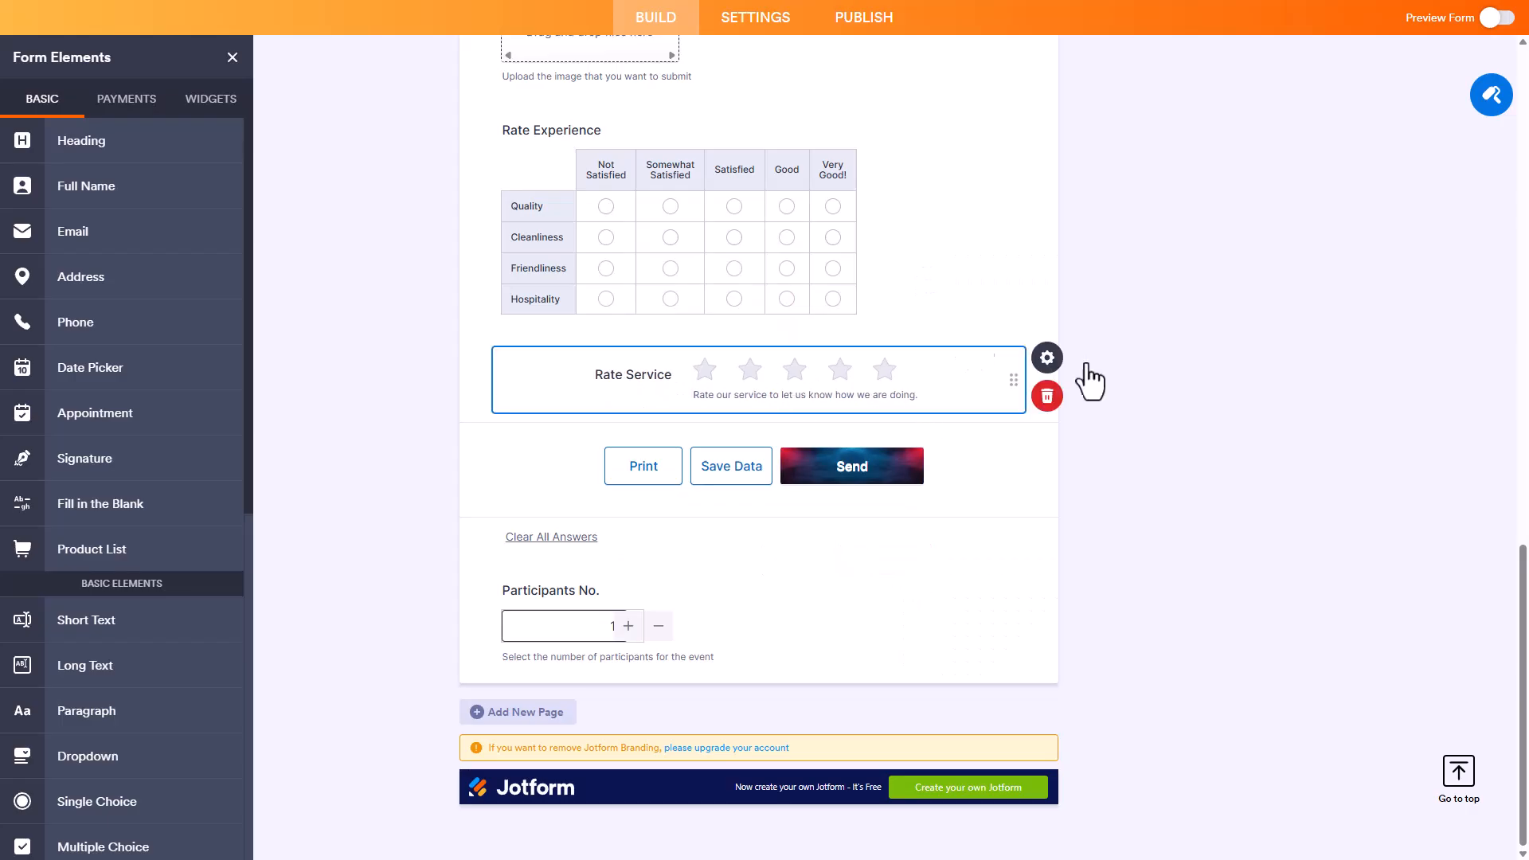
click(1047, 359)
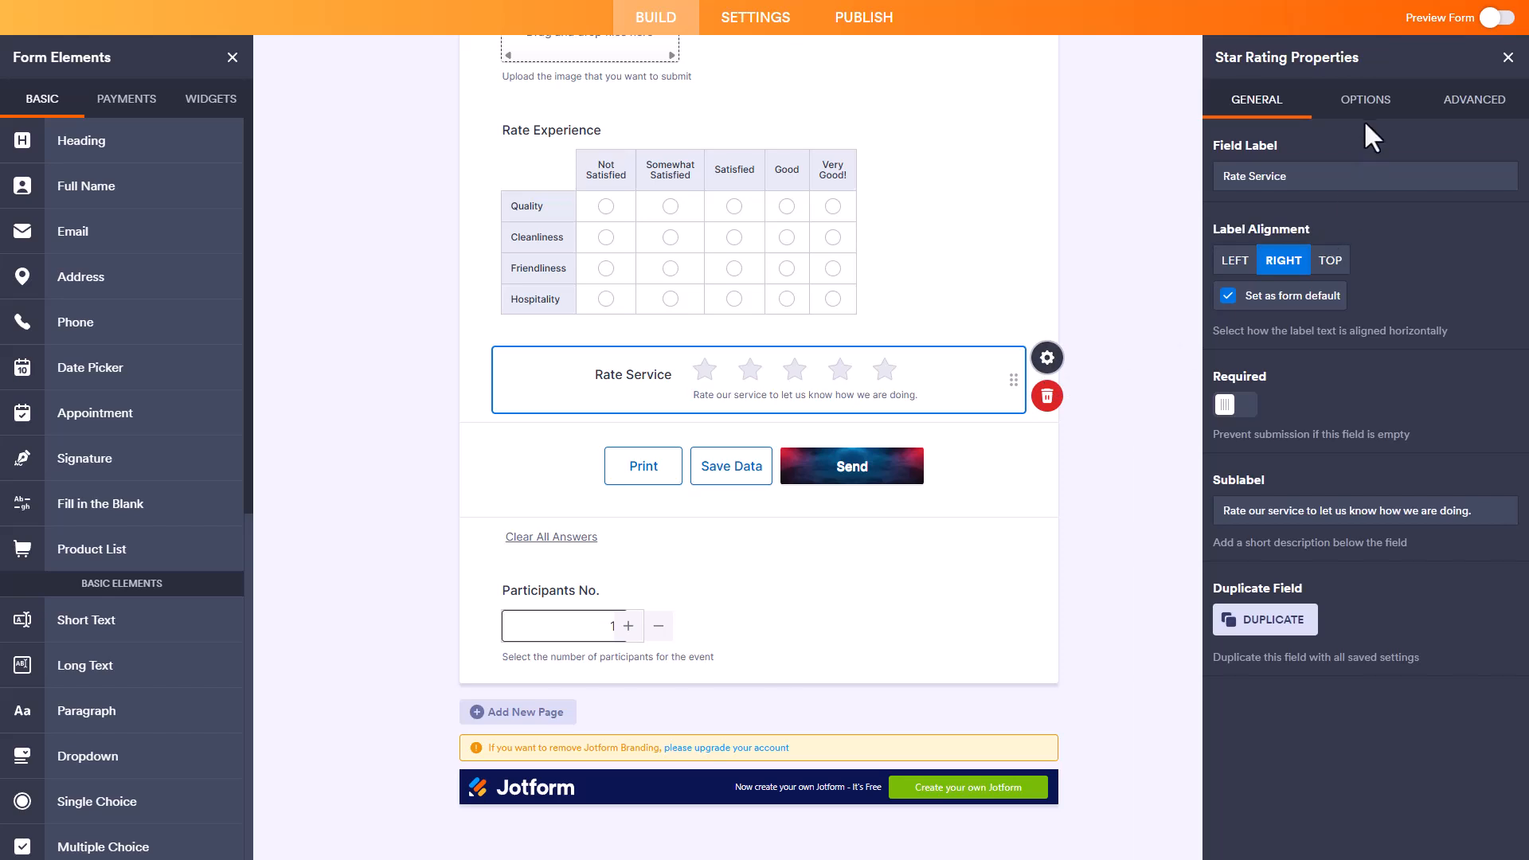
click(1363, 107)
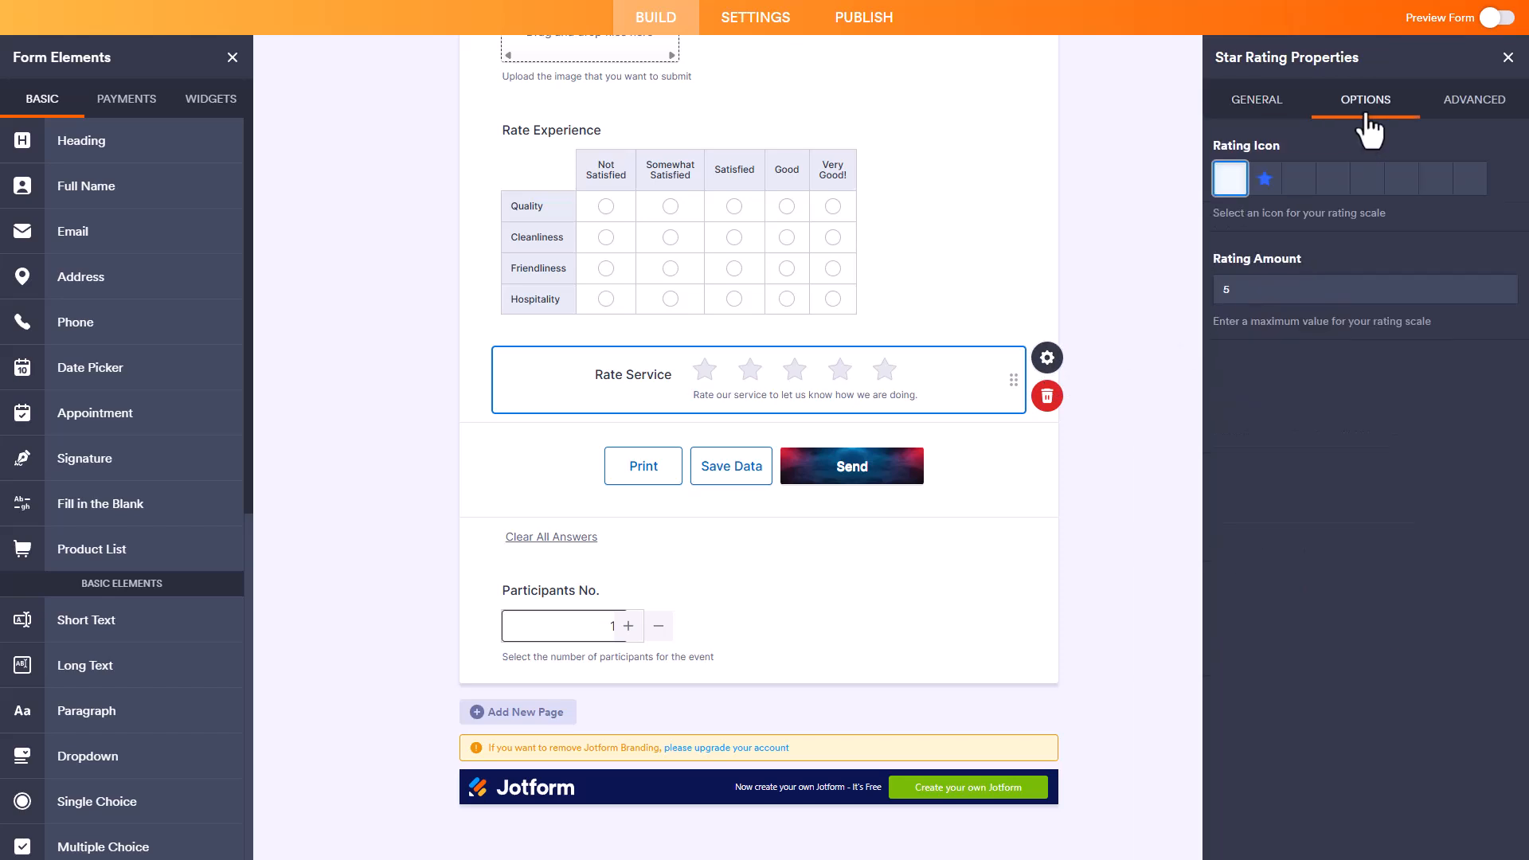
click(1266, 181)
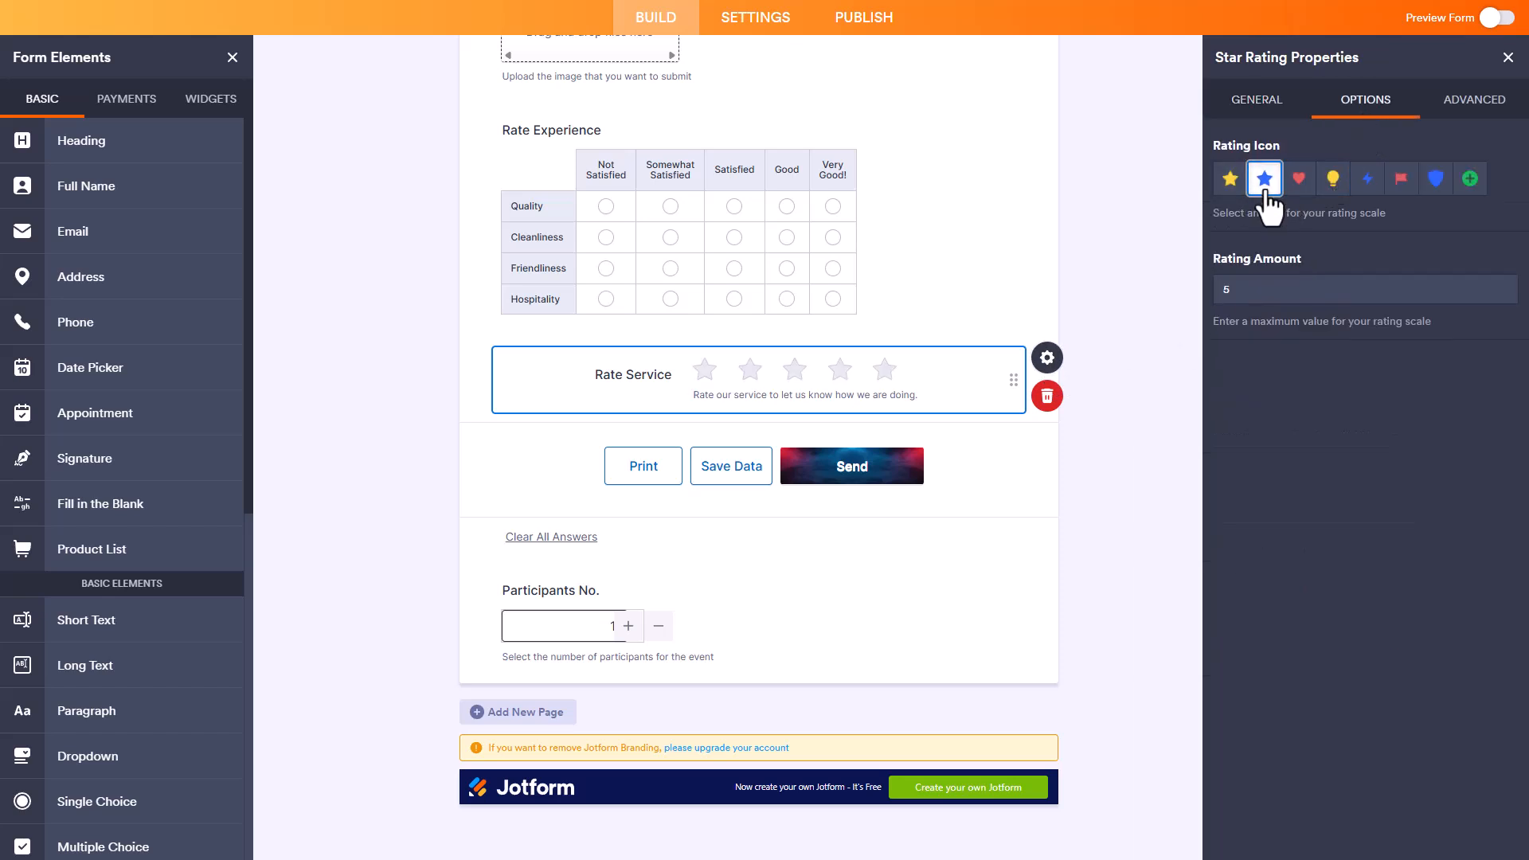
click(1299, 180)
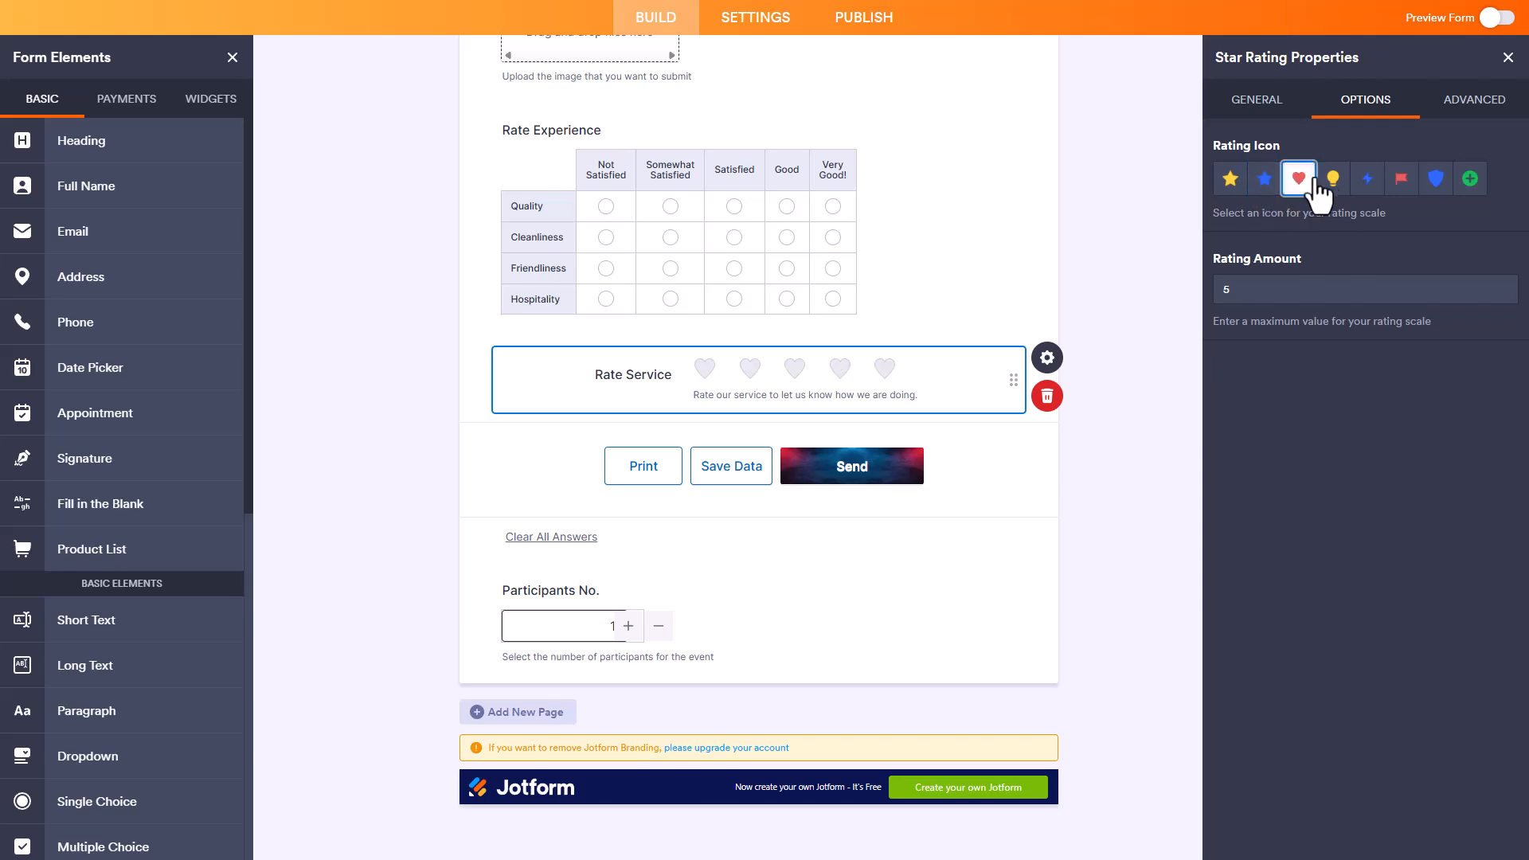
click(1331, 182)
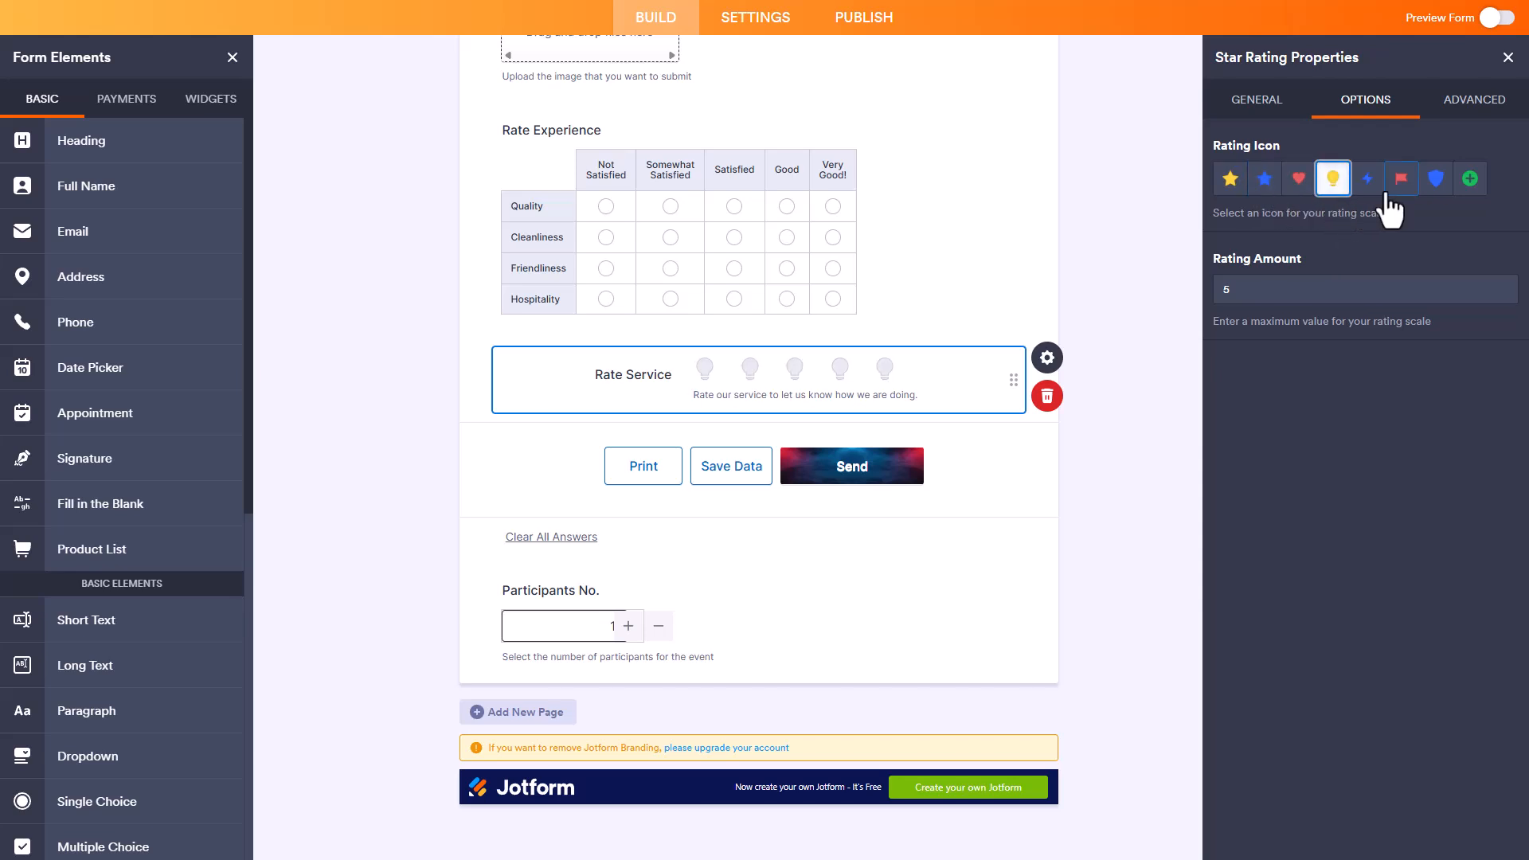
click(1381, 191)
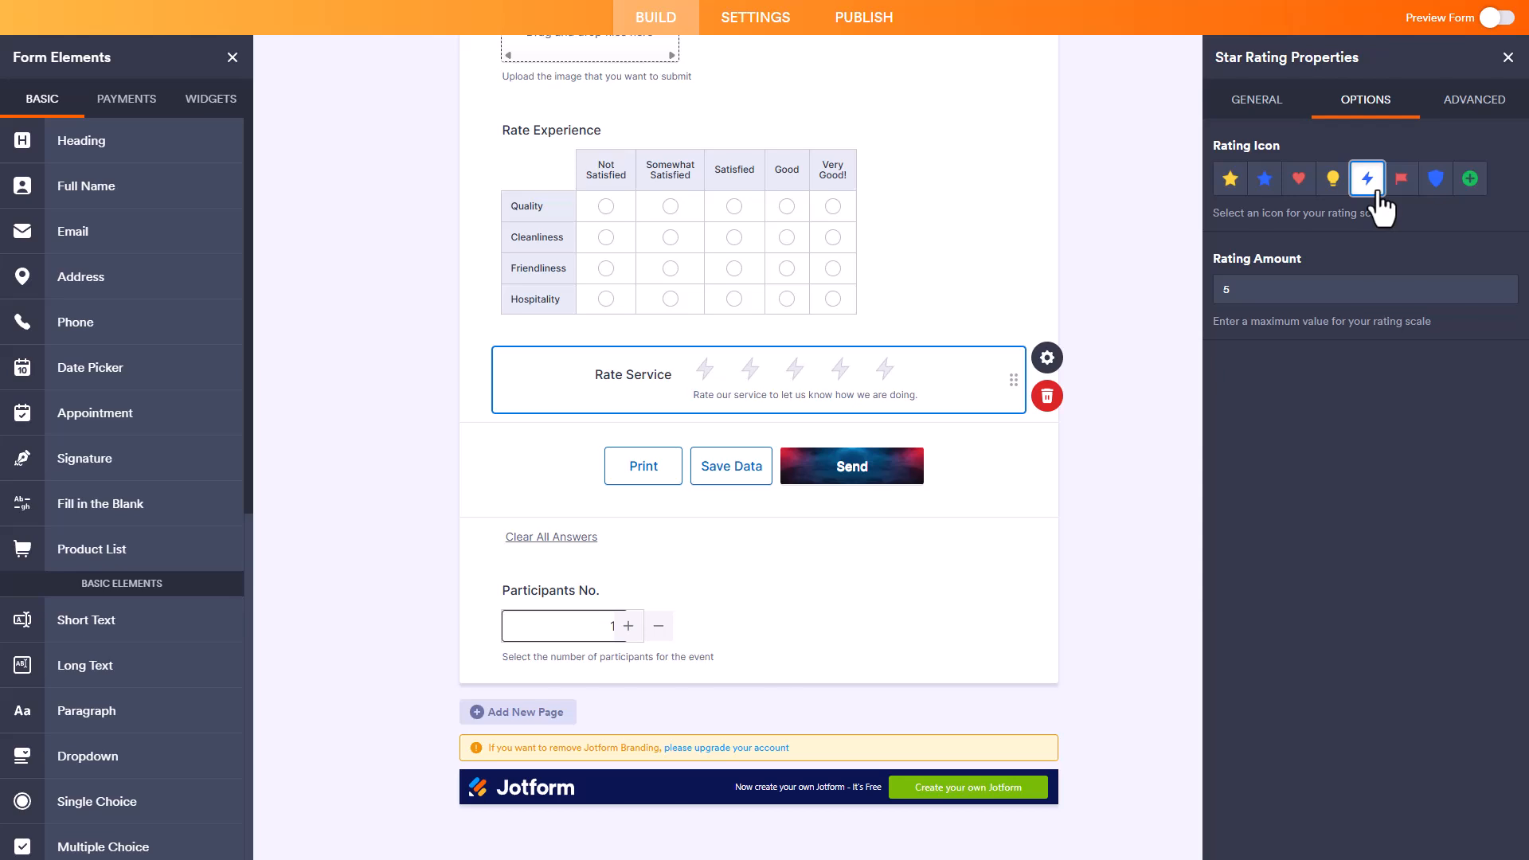
click(1402, 182)
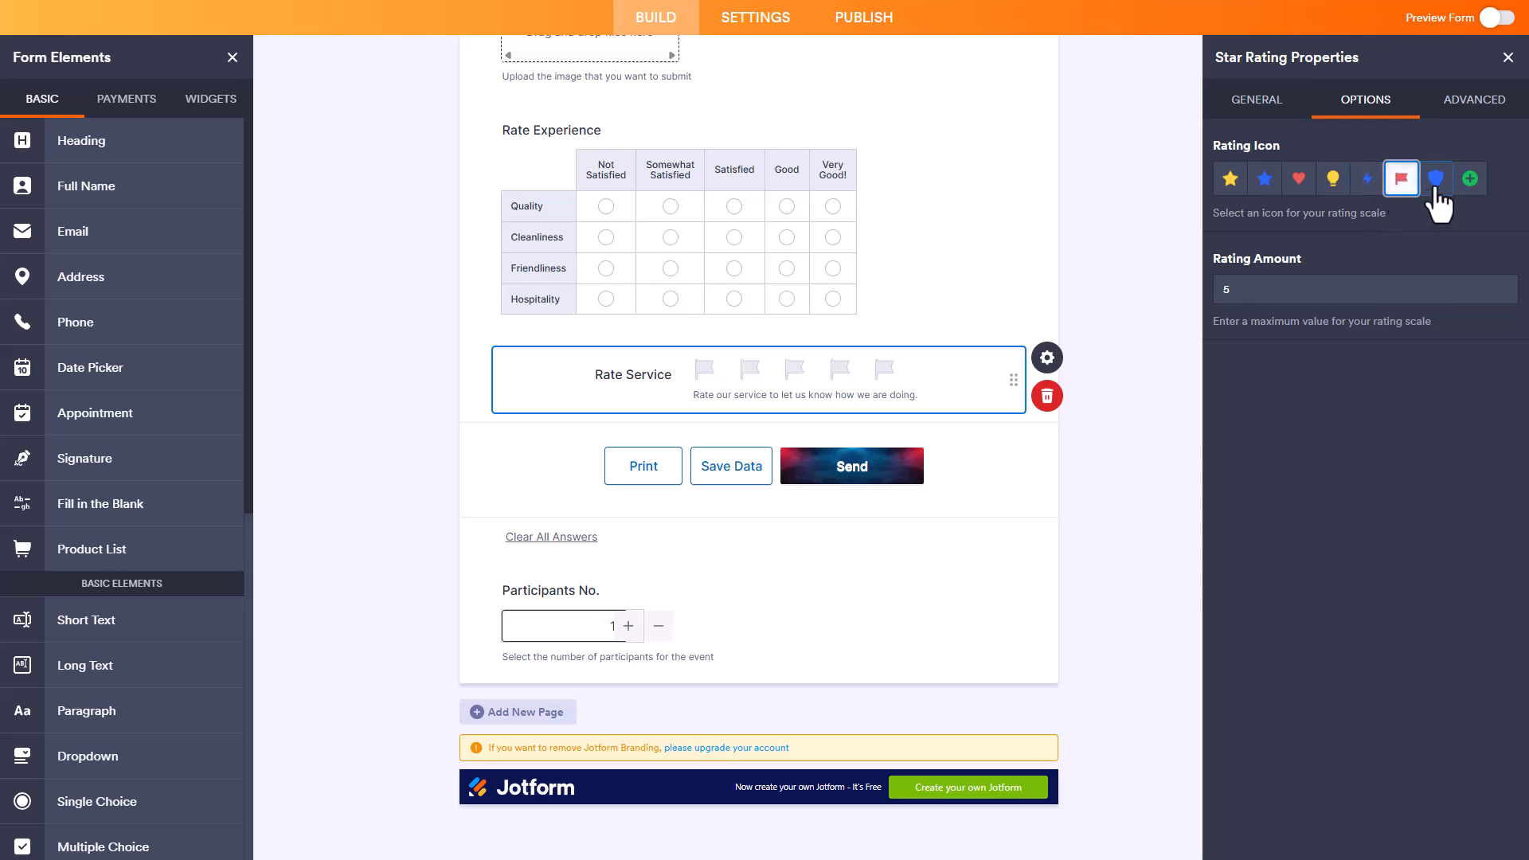
click(1298, 180)
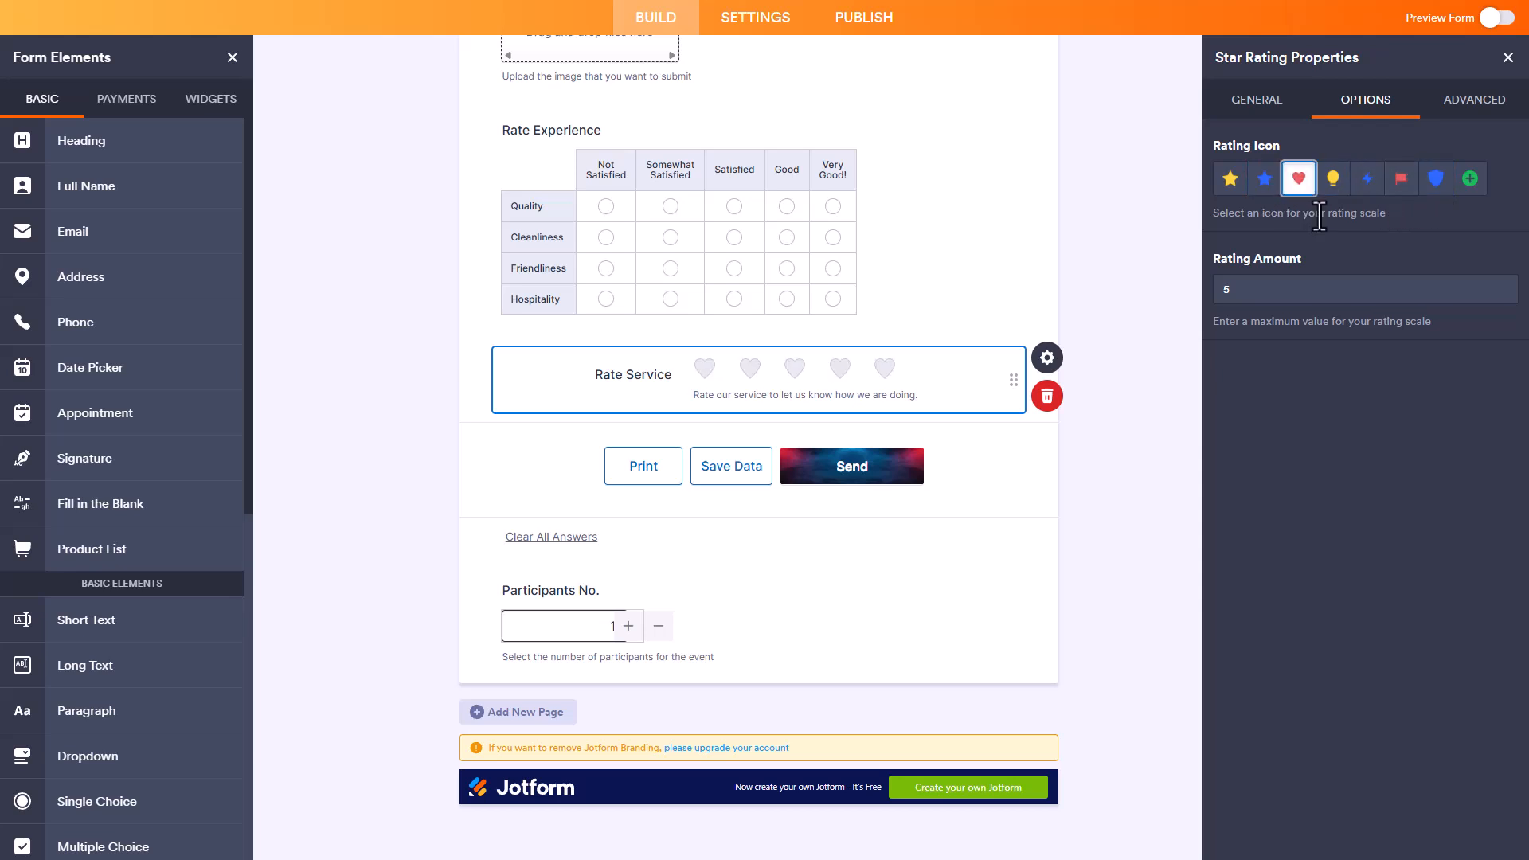
Step: Try rating amounts of 10 and 20 for the Rate Service field and set the maximum to 7
double_click(1262, 288)
text(10)
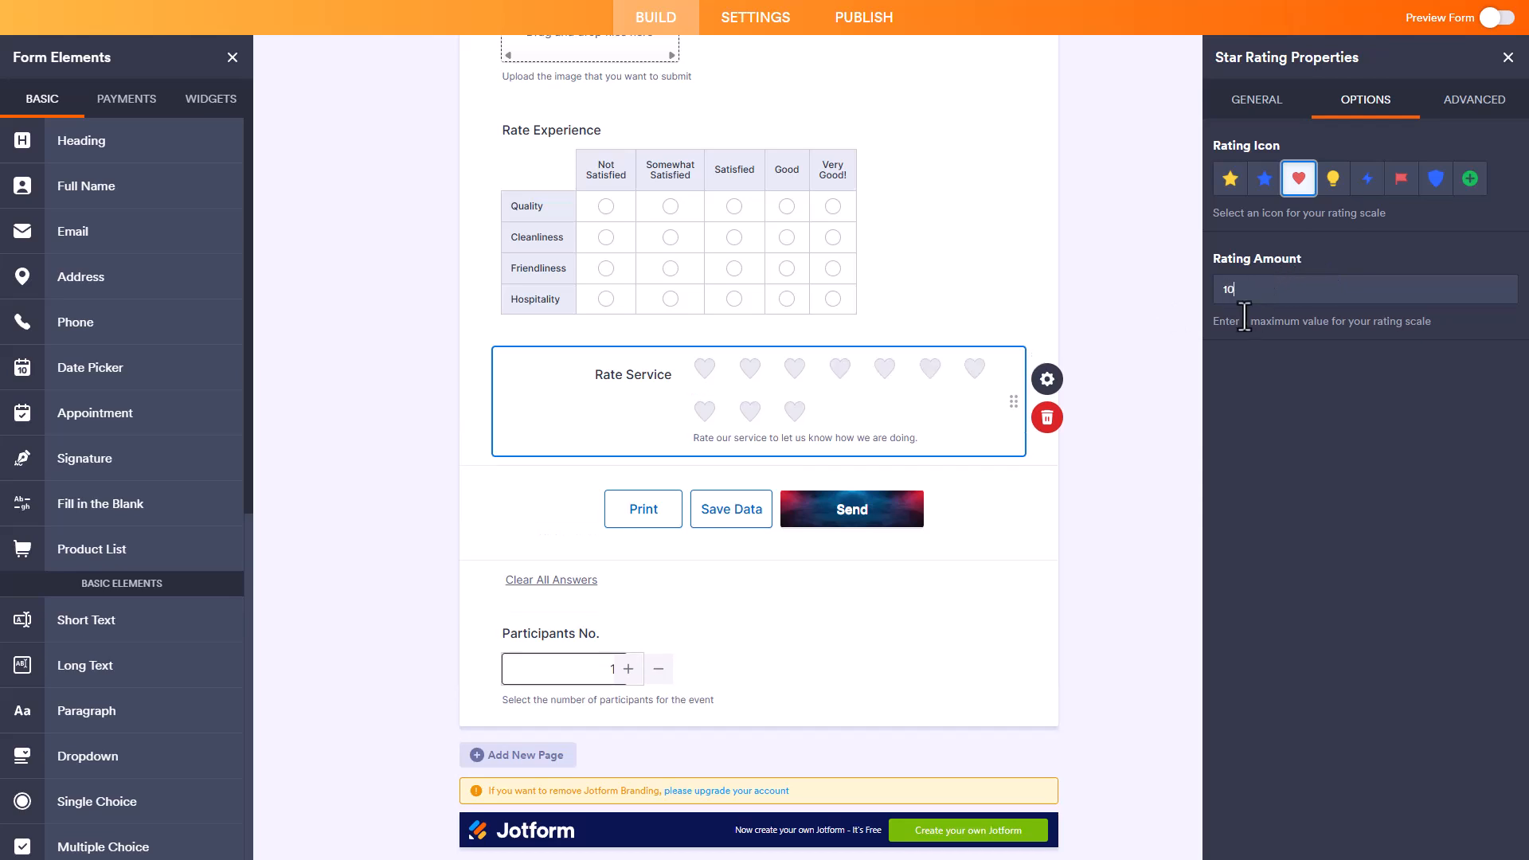
key(BackSpace)
key(BackSpace)
text(20)
key(ctrl+a)
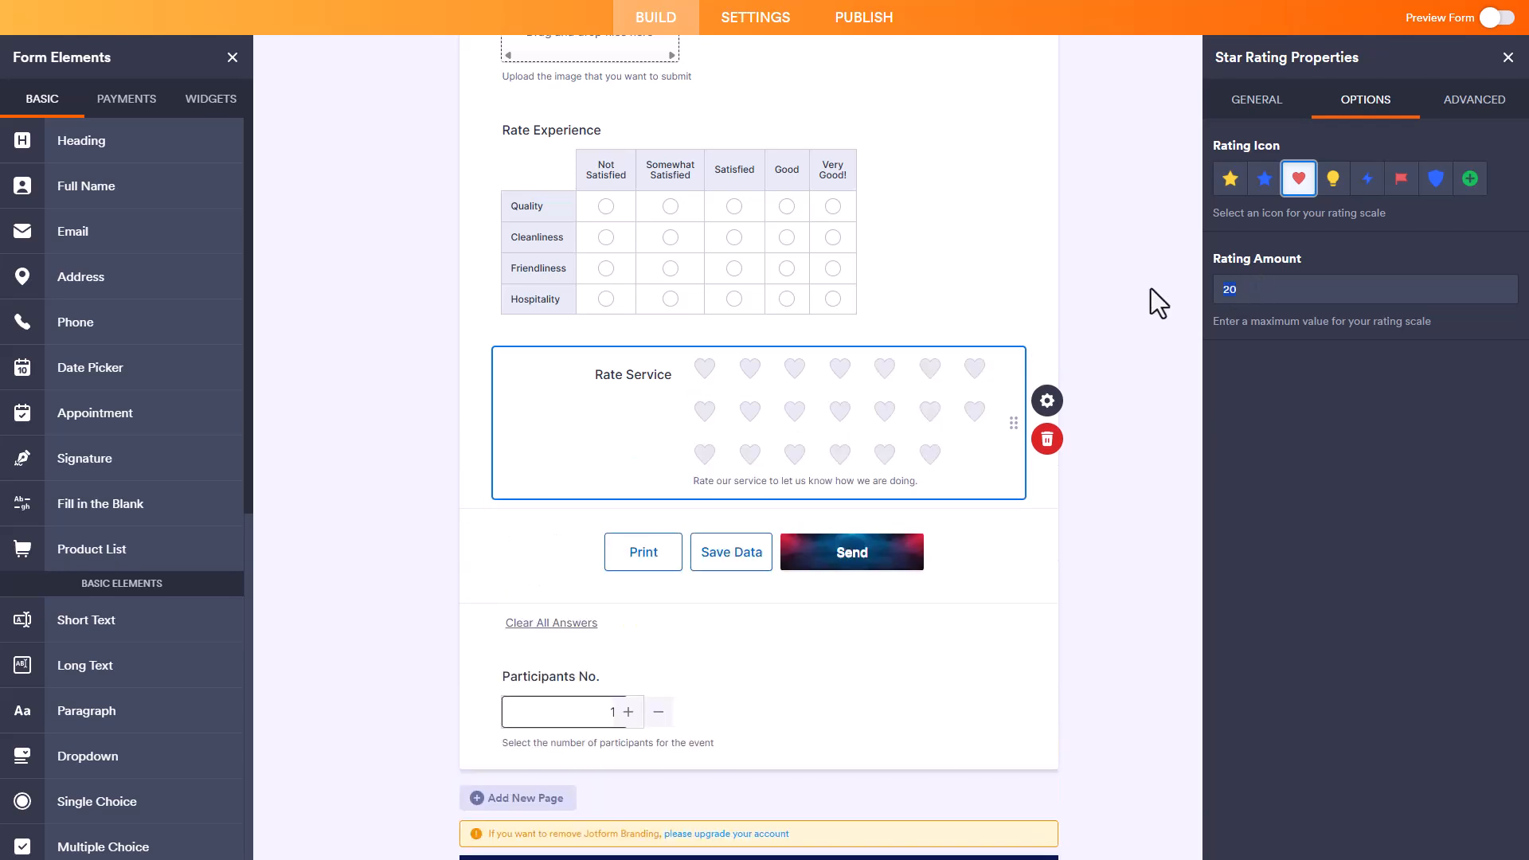
text(7)
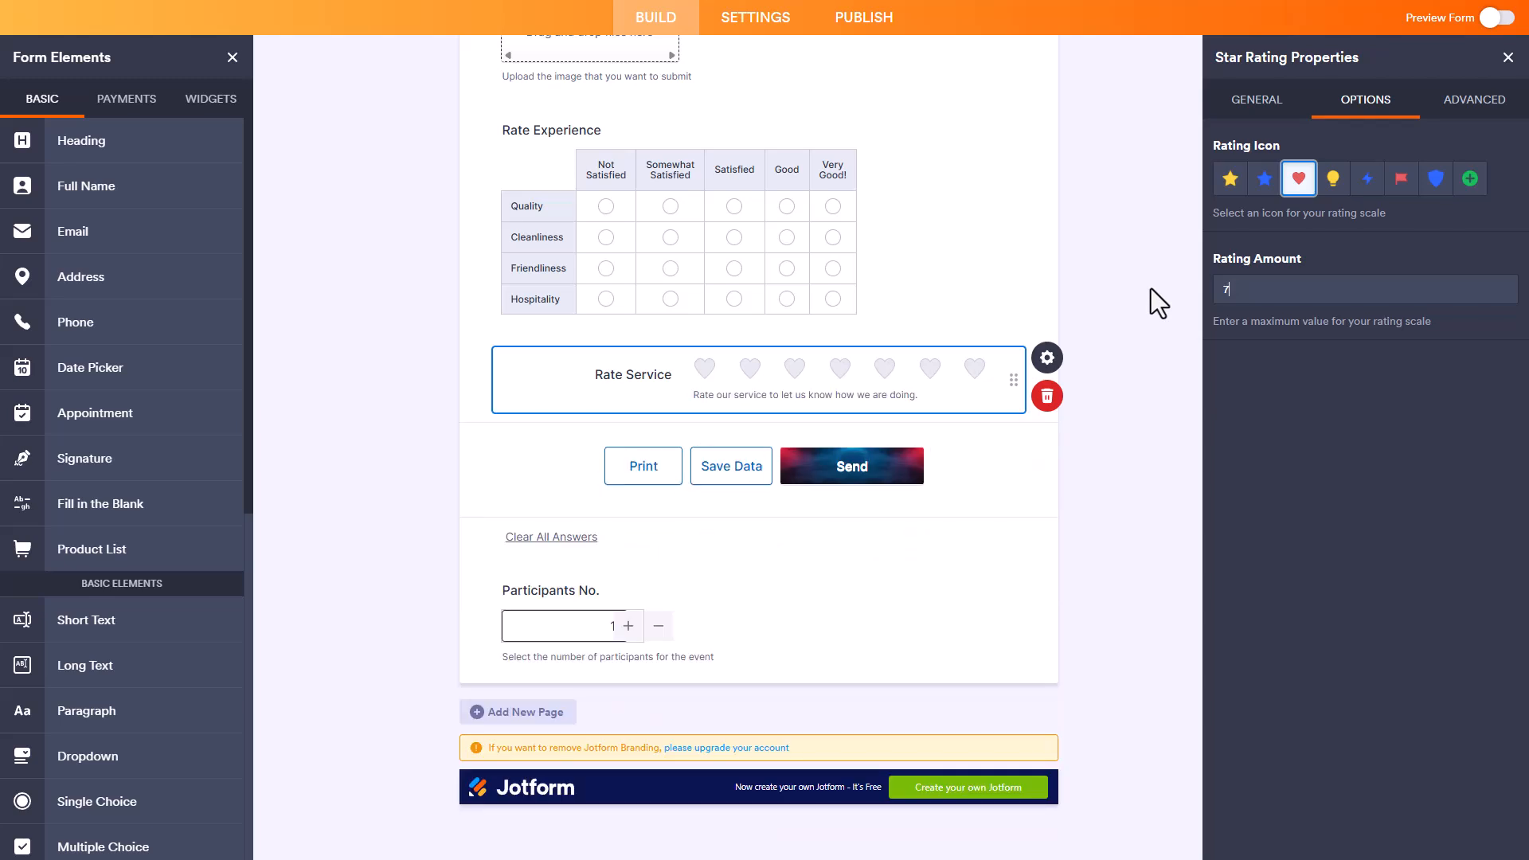
Step: Set the Rate Service field's default value to 3
click(1457, 104)
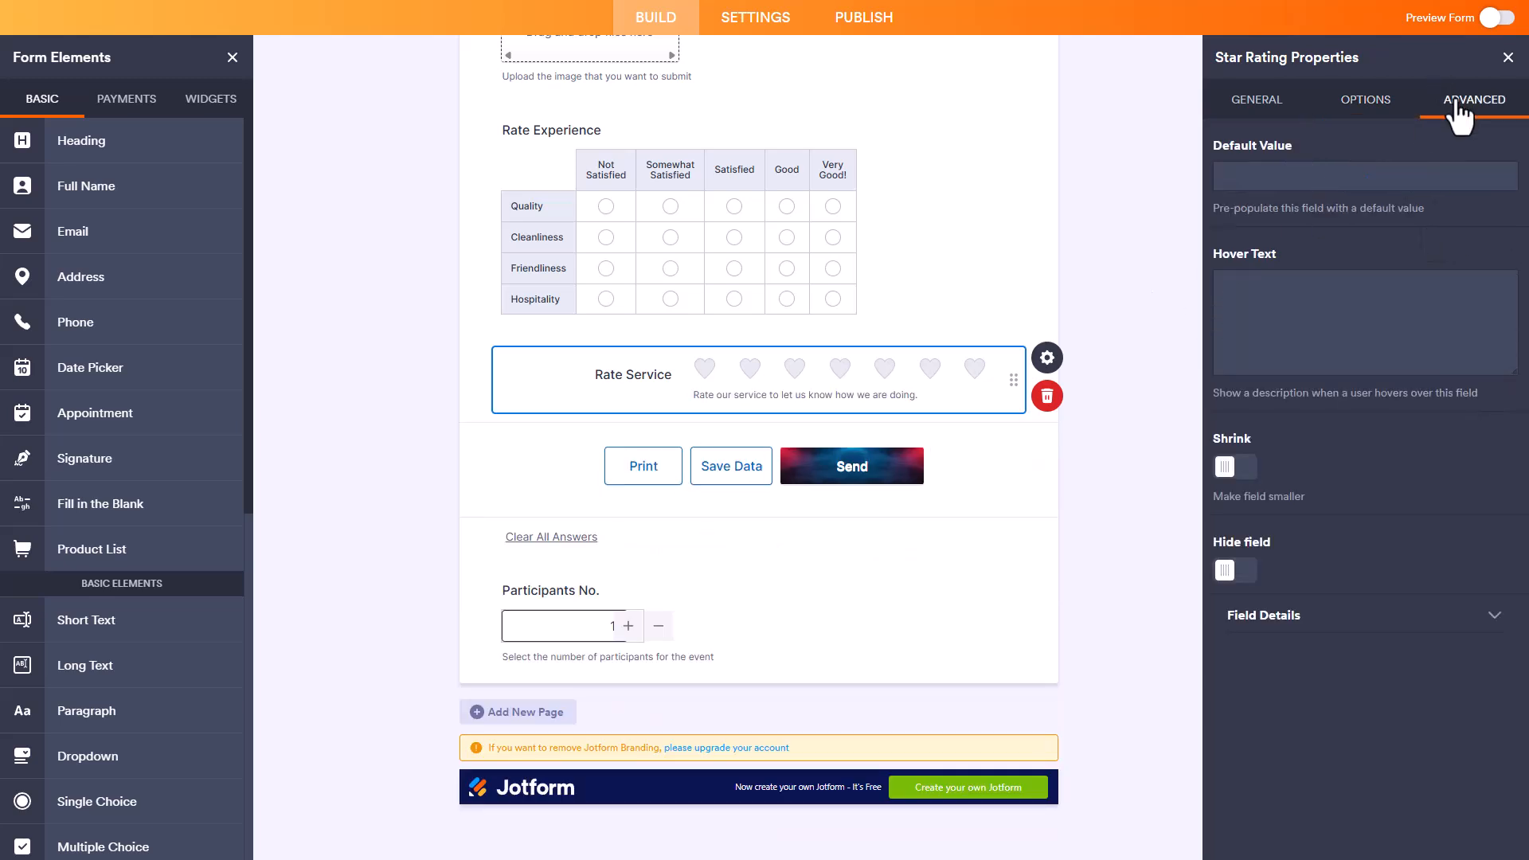
click(1388, 176)
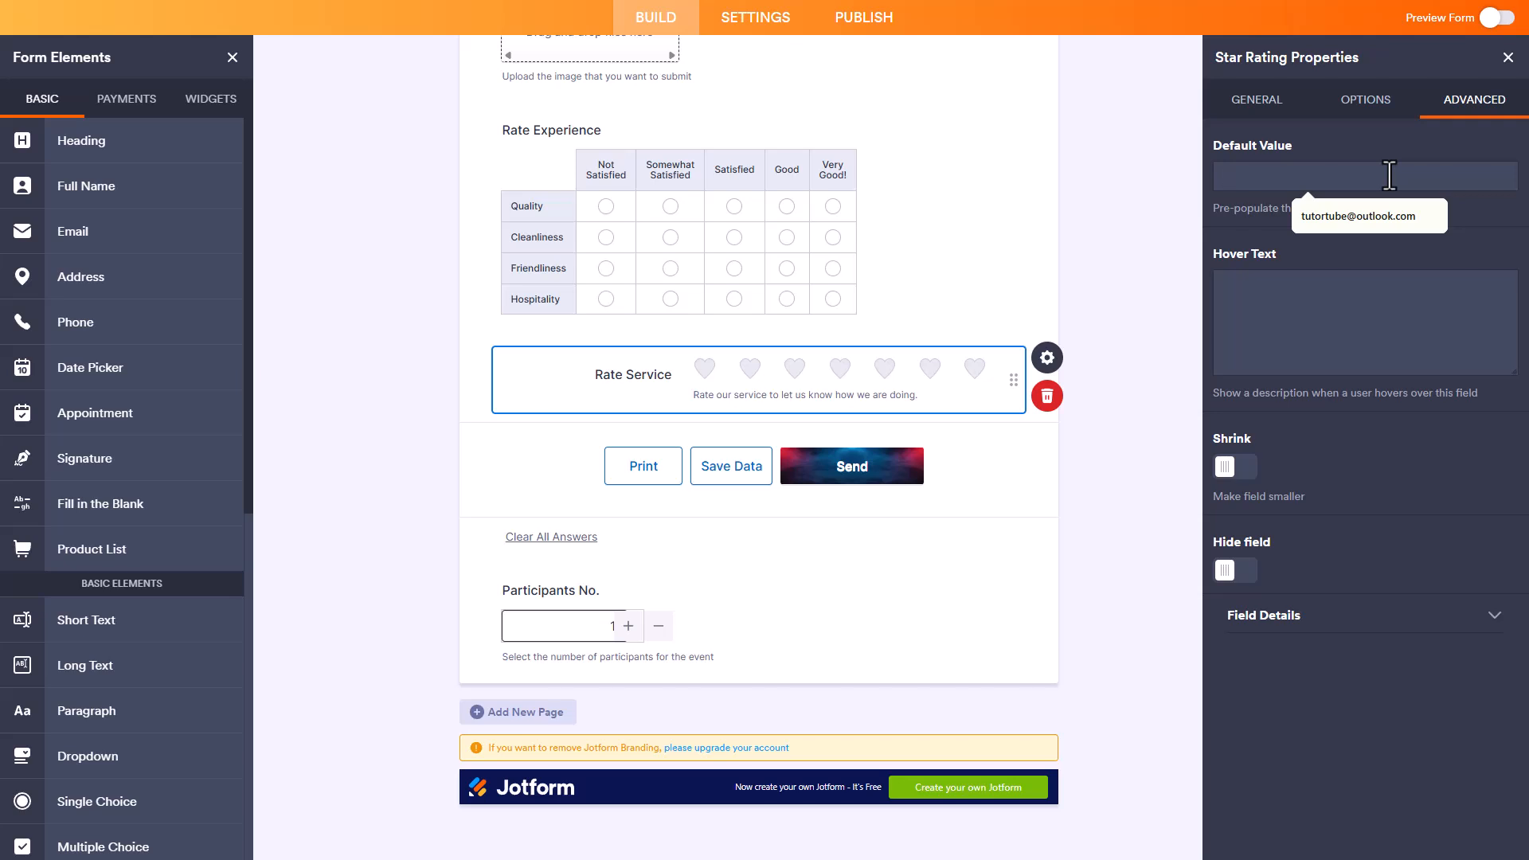
text(3)
Step: Add the hover text "Please rate our service and let us know what you think" to the Rate Service field
click(1368, 290)
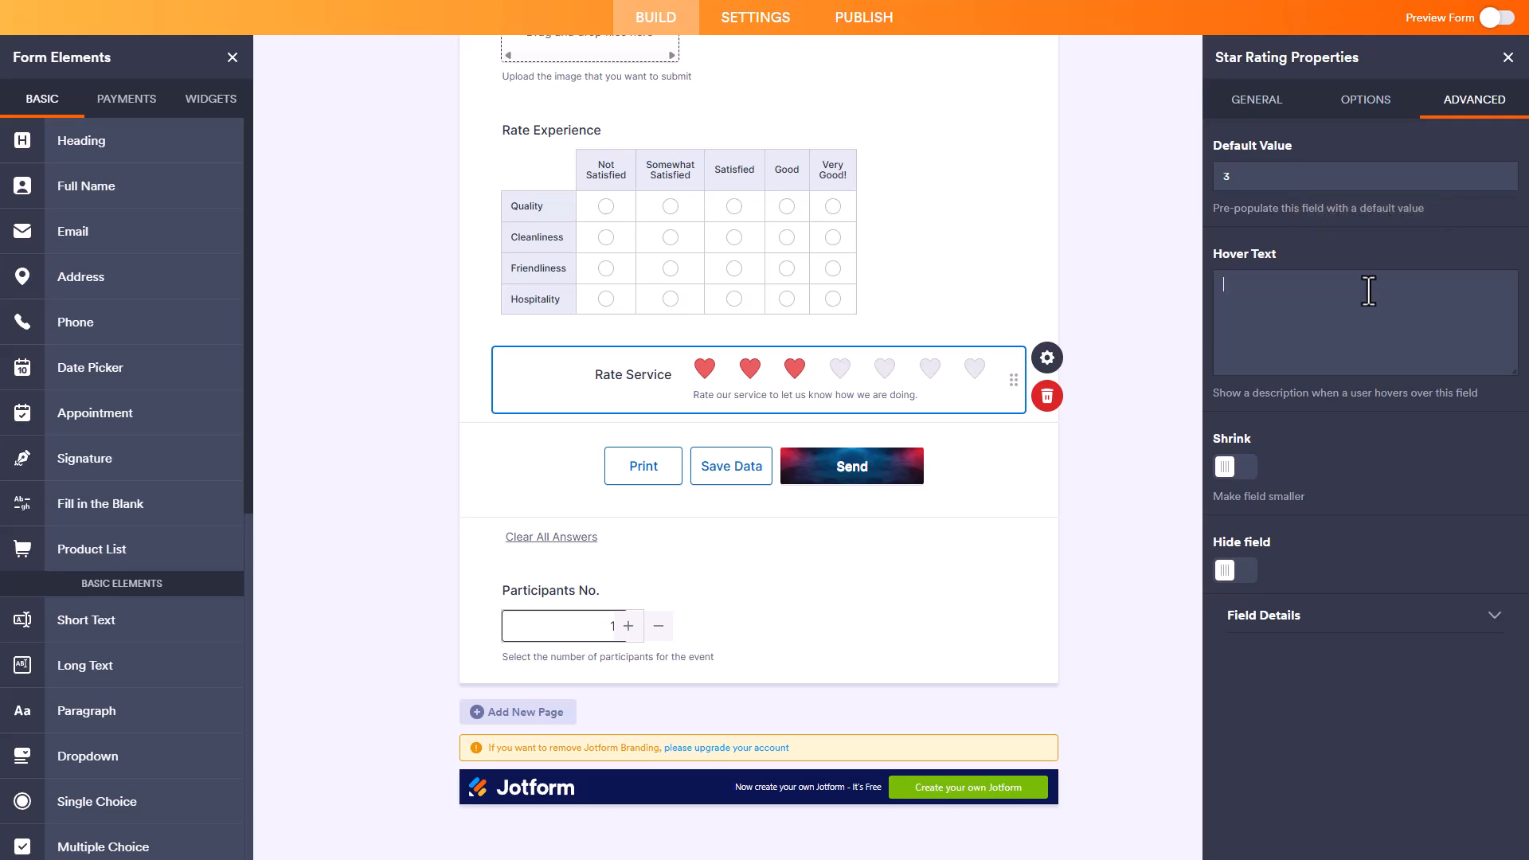
text(Please rate our service and let us know what you think)
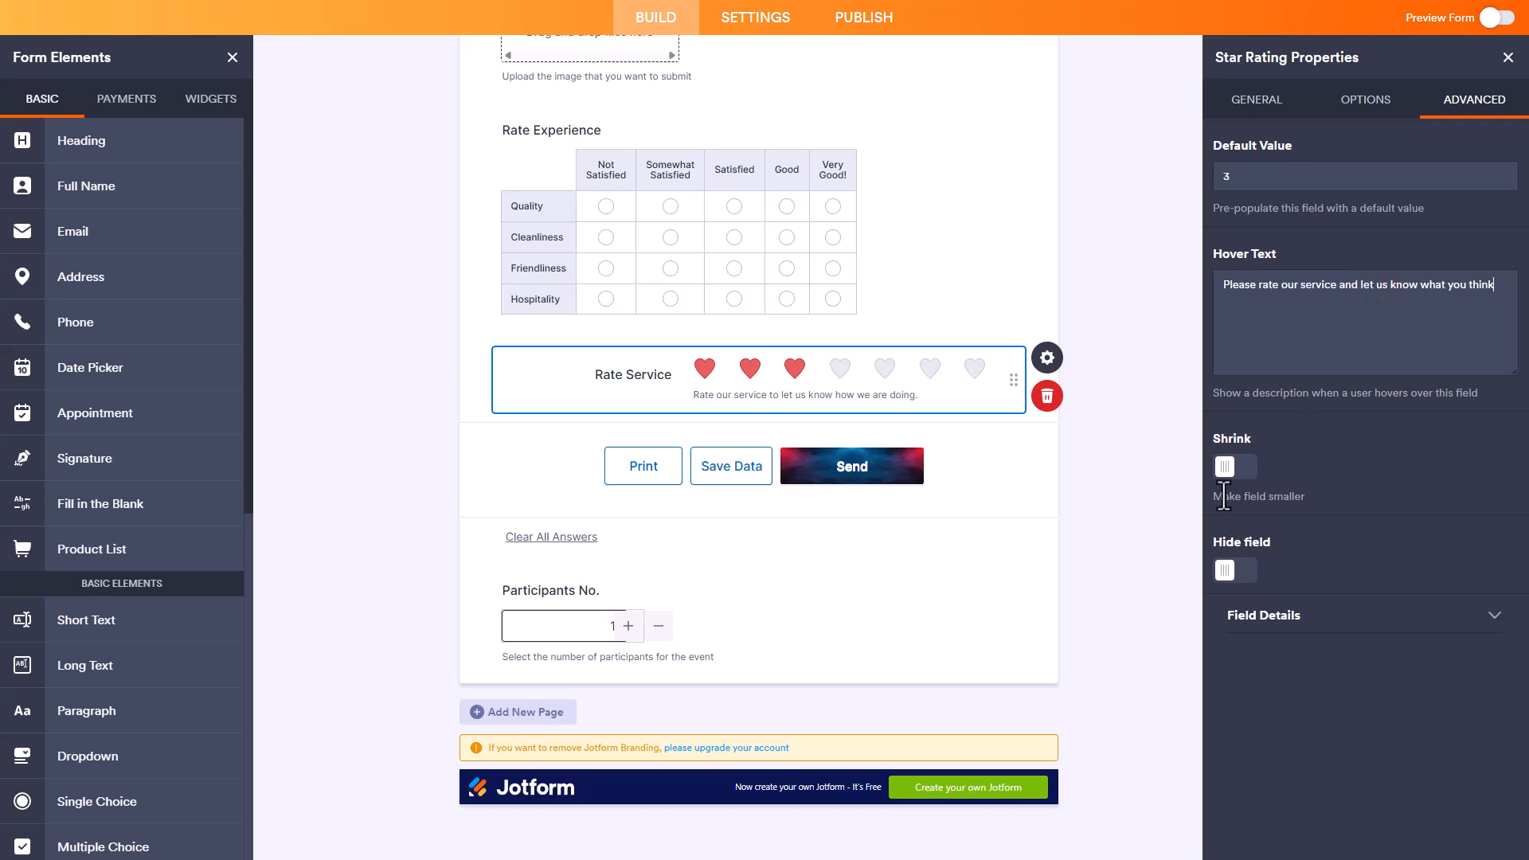
Step: Shrink the Rate Service field and place it beside the Please Upload Image field
click(1242, 467)
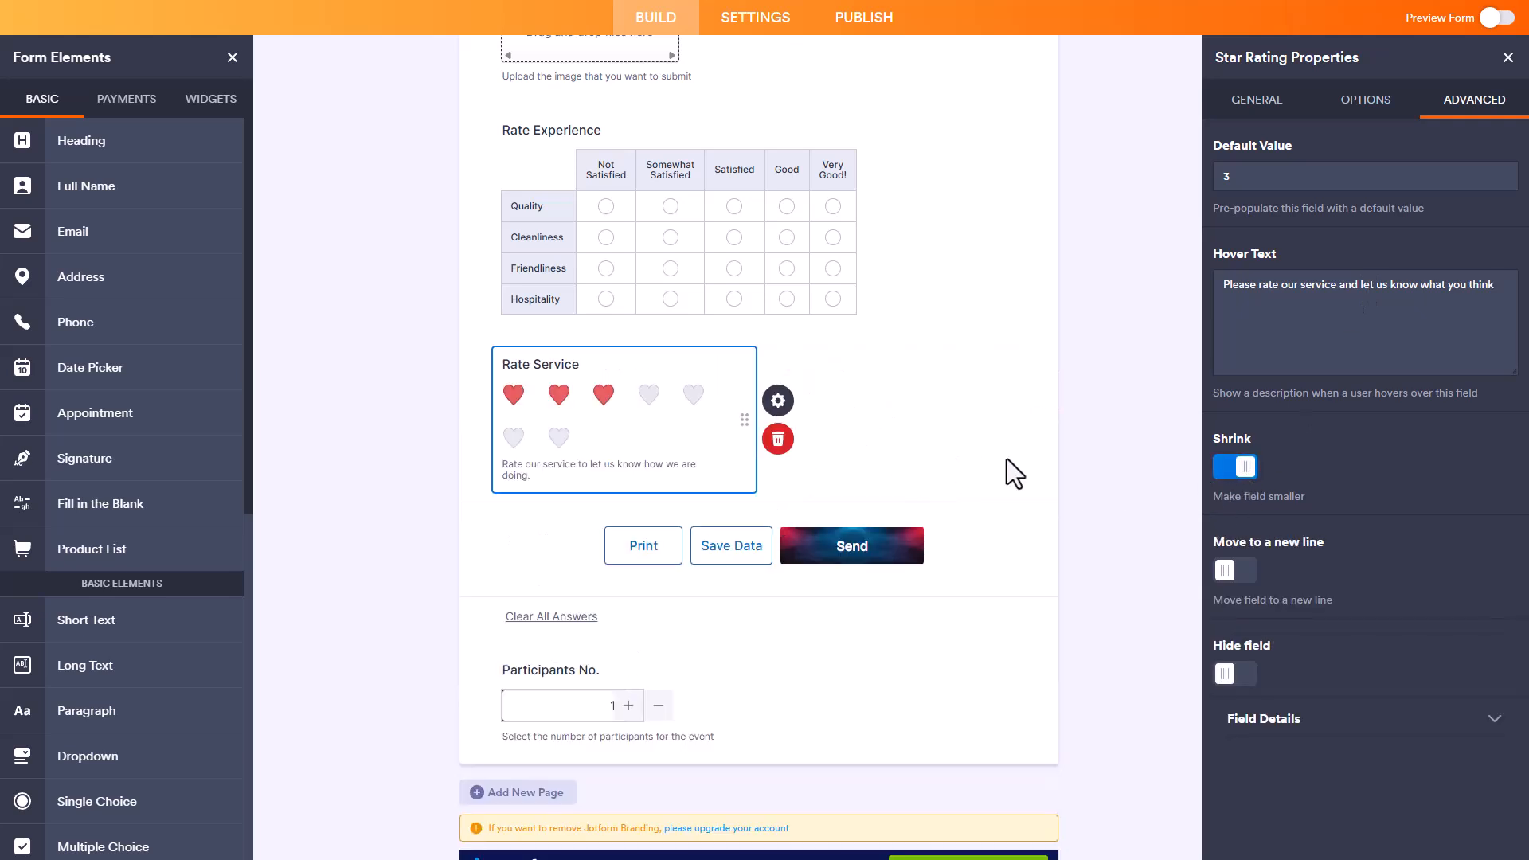
drag(741, 423, 839, 321)
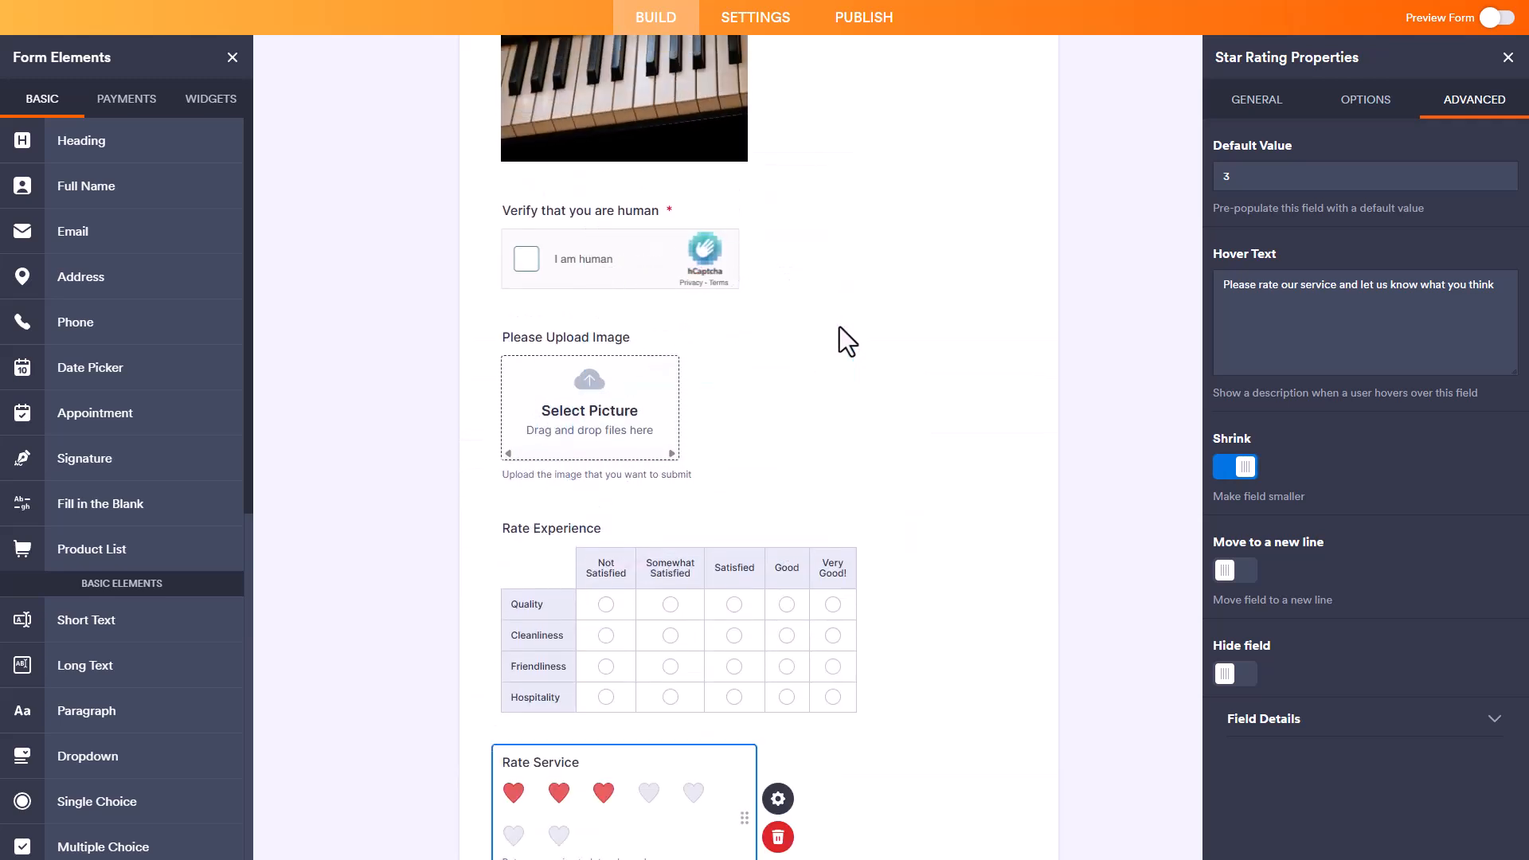
drag(743, 816, 693, 423)
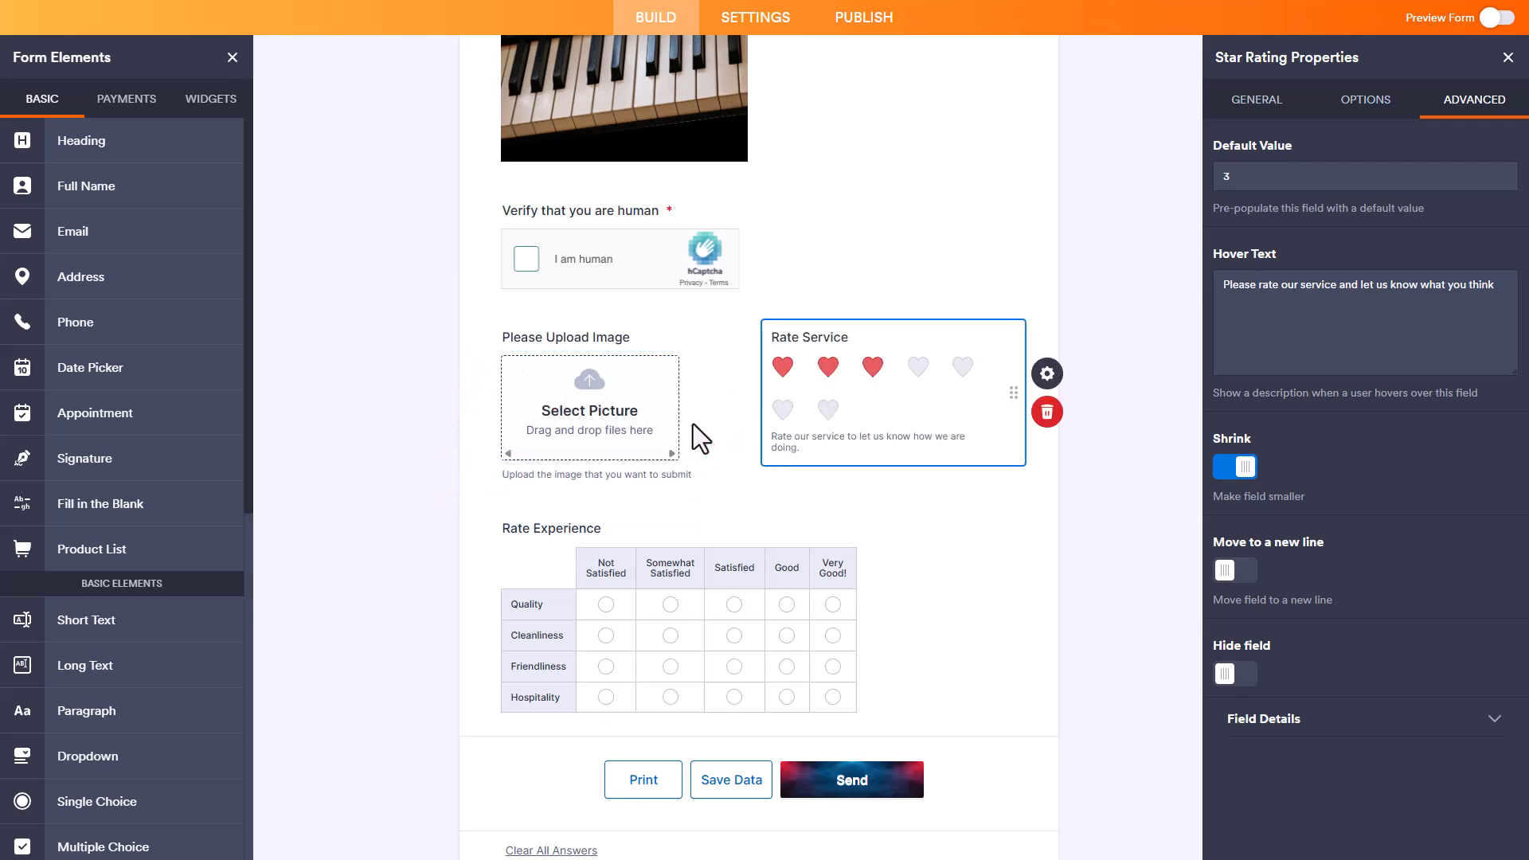
Step: Switch the Rate Service field's Move to a new line and Hide field options on and back off
click(1241, 572)
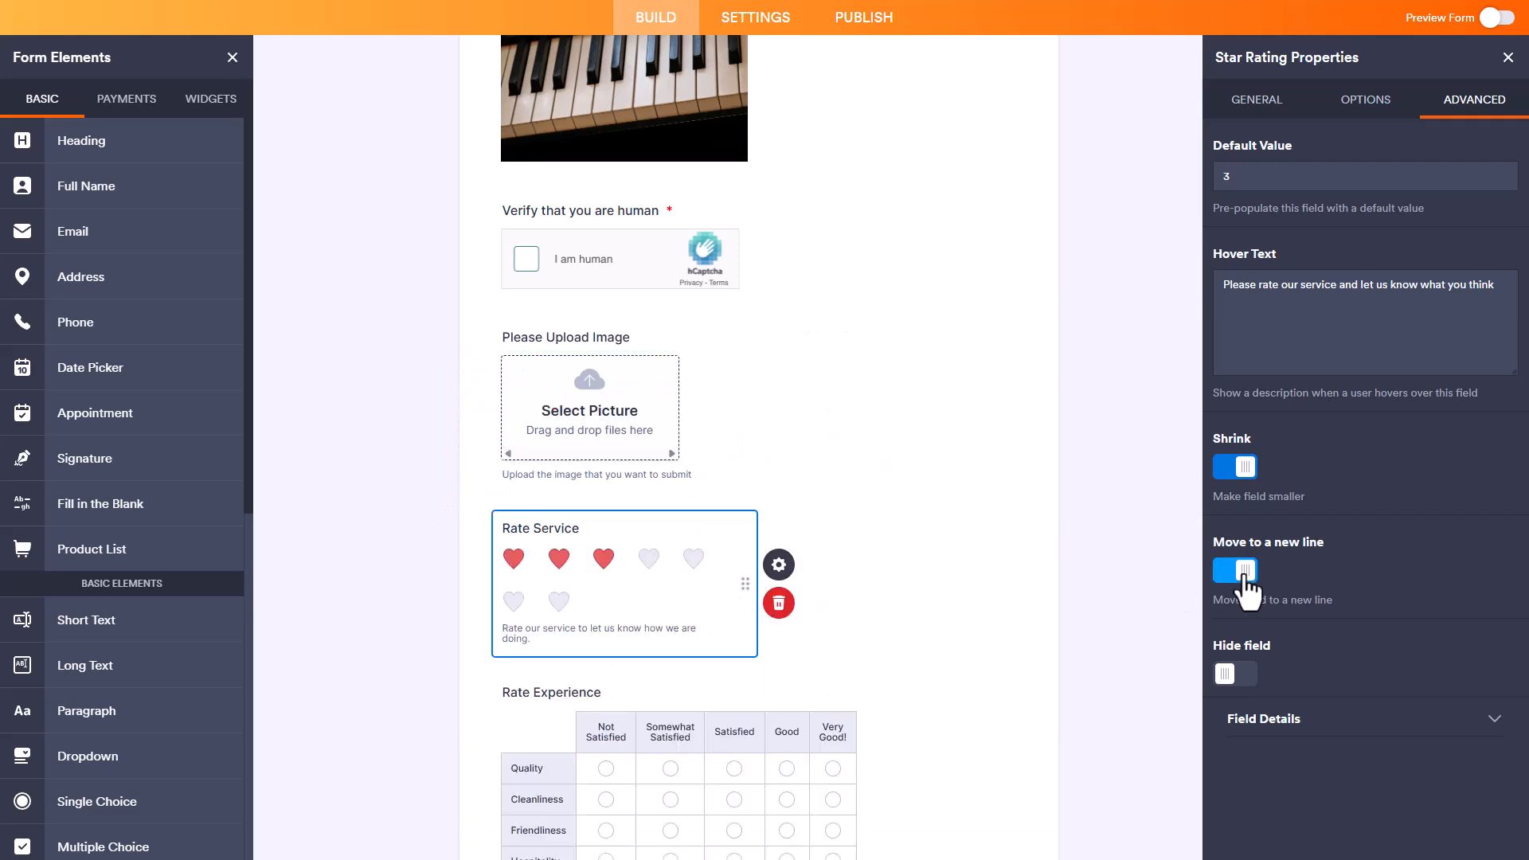
click(1240, 573)
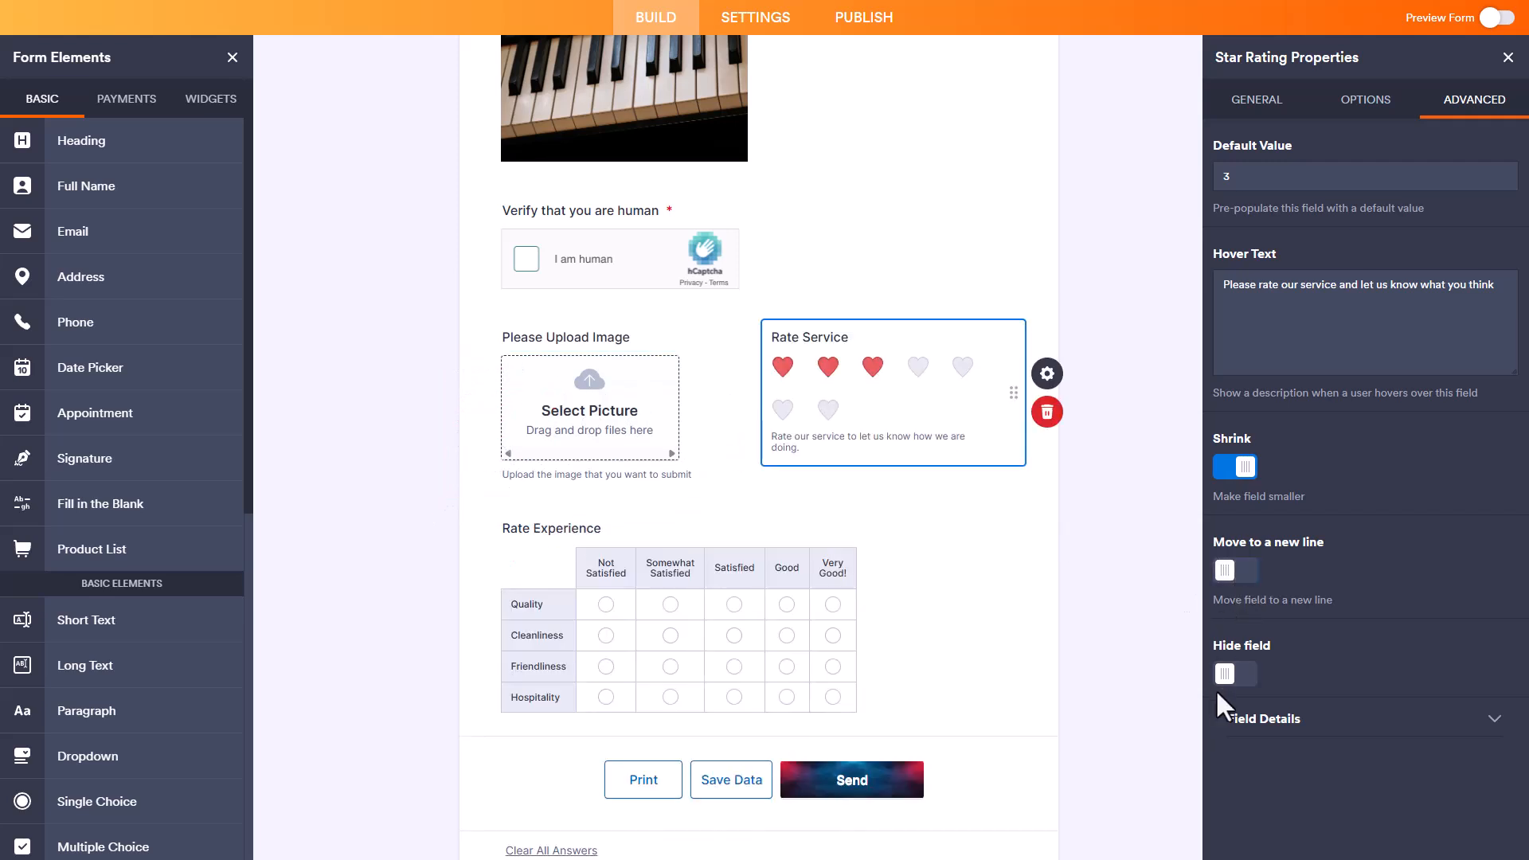
click(1238, 676)
click(1239, 678)
Step: Change the Rate Service field's unique name to "rateOurService" in its field details
click(1376, 722)
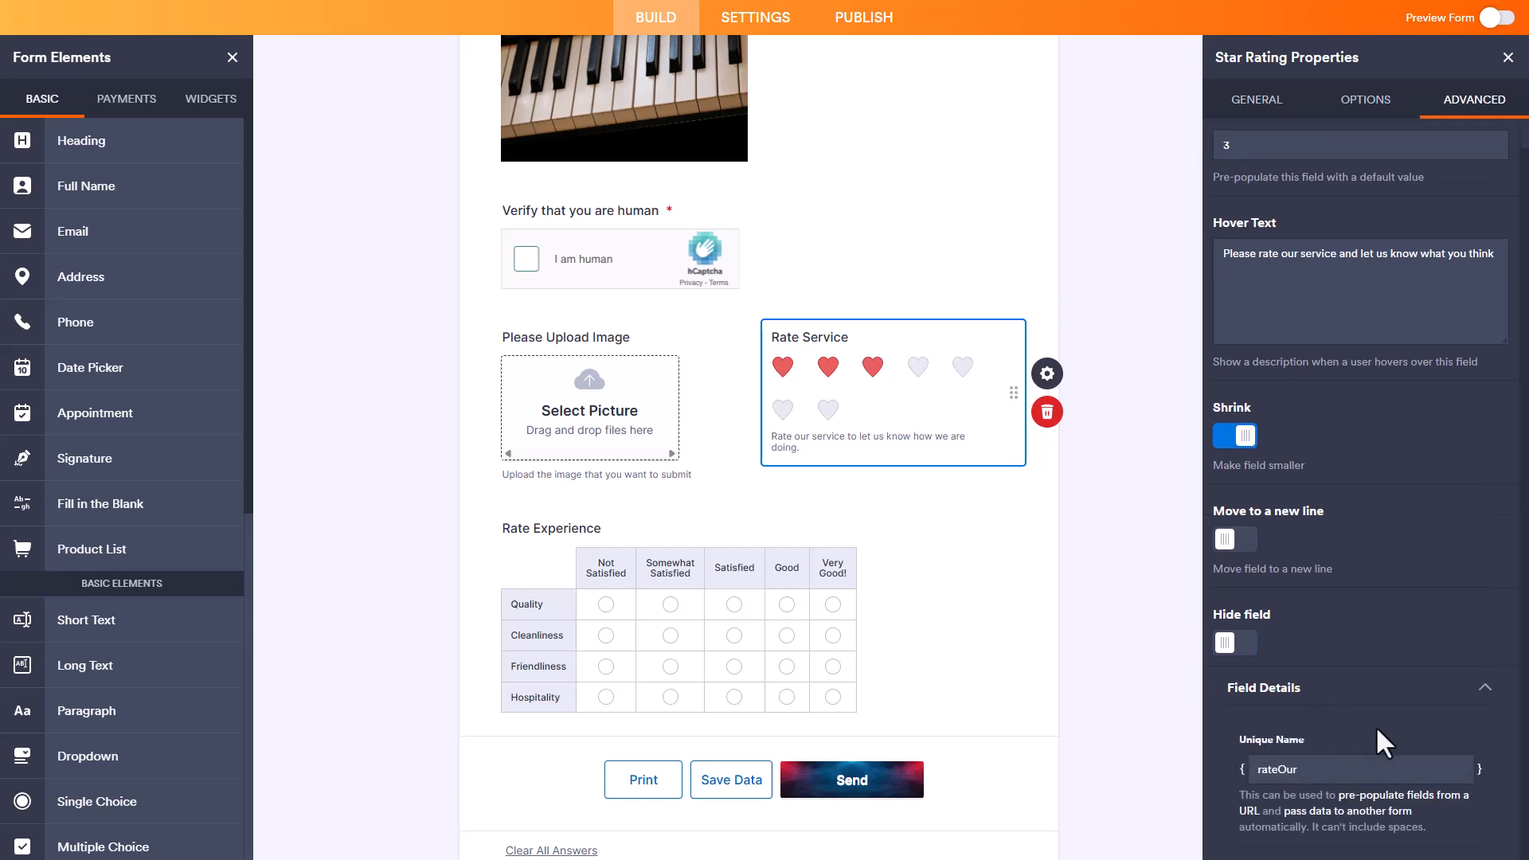
click(1312, 768)
text(Service)
click(1402, 621)
click(1245, 643)
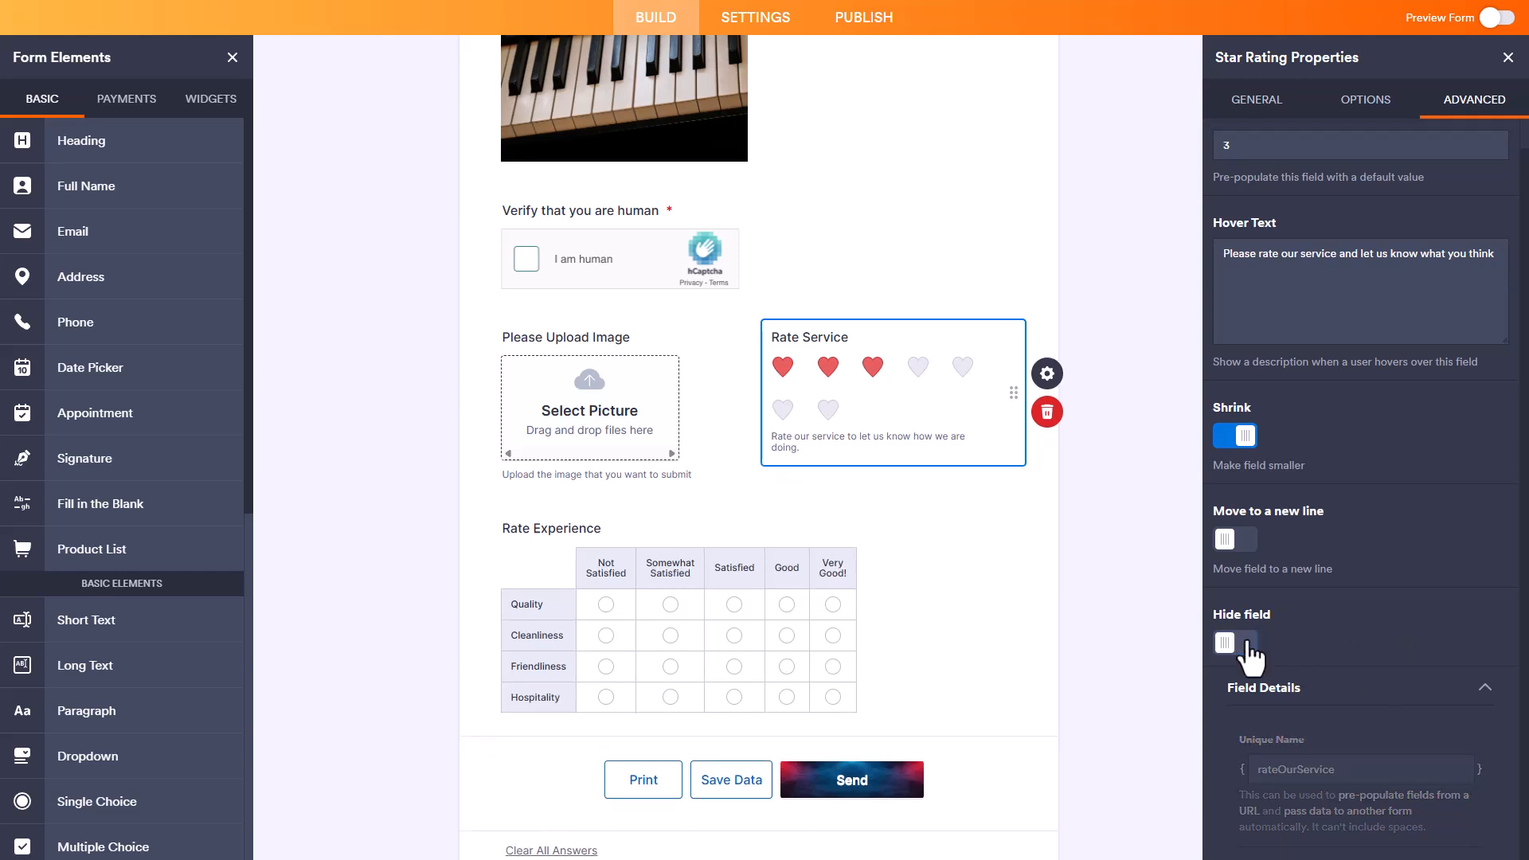
Step: Turn off Shrink for the Rate Service field, align its label right and close its properties
click(1244, 437)
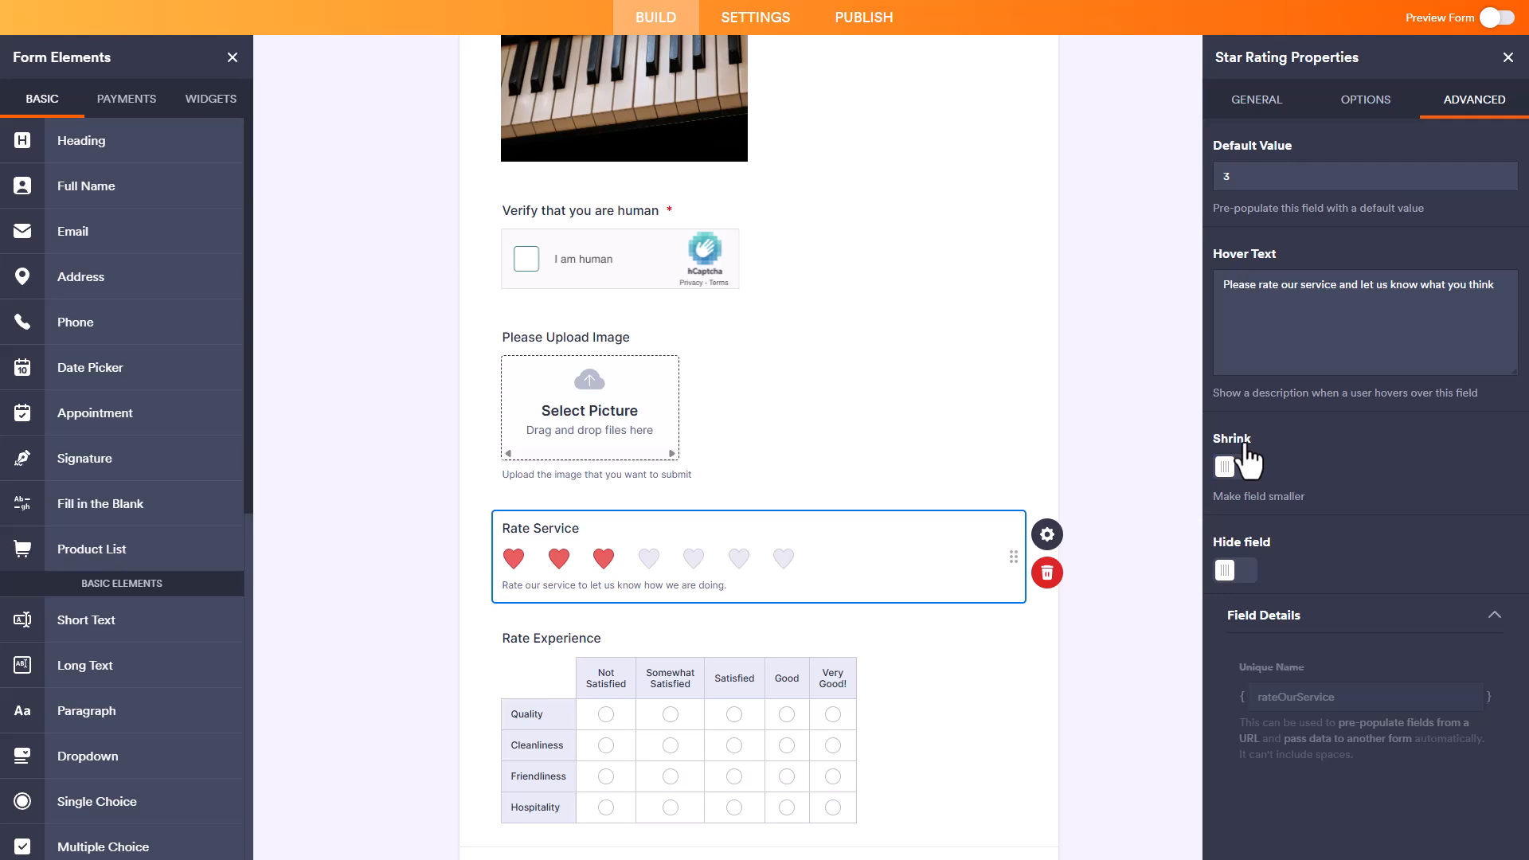
click(1260, 100)
click(1281, 263)
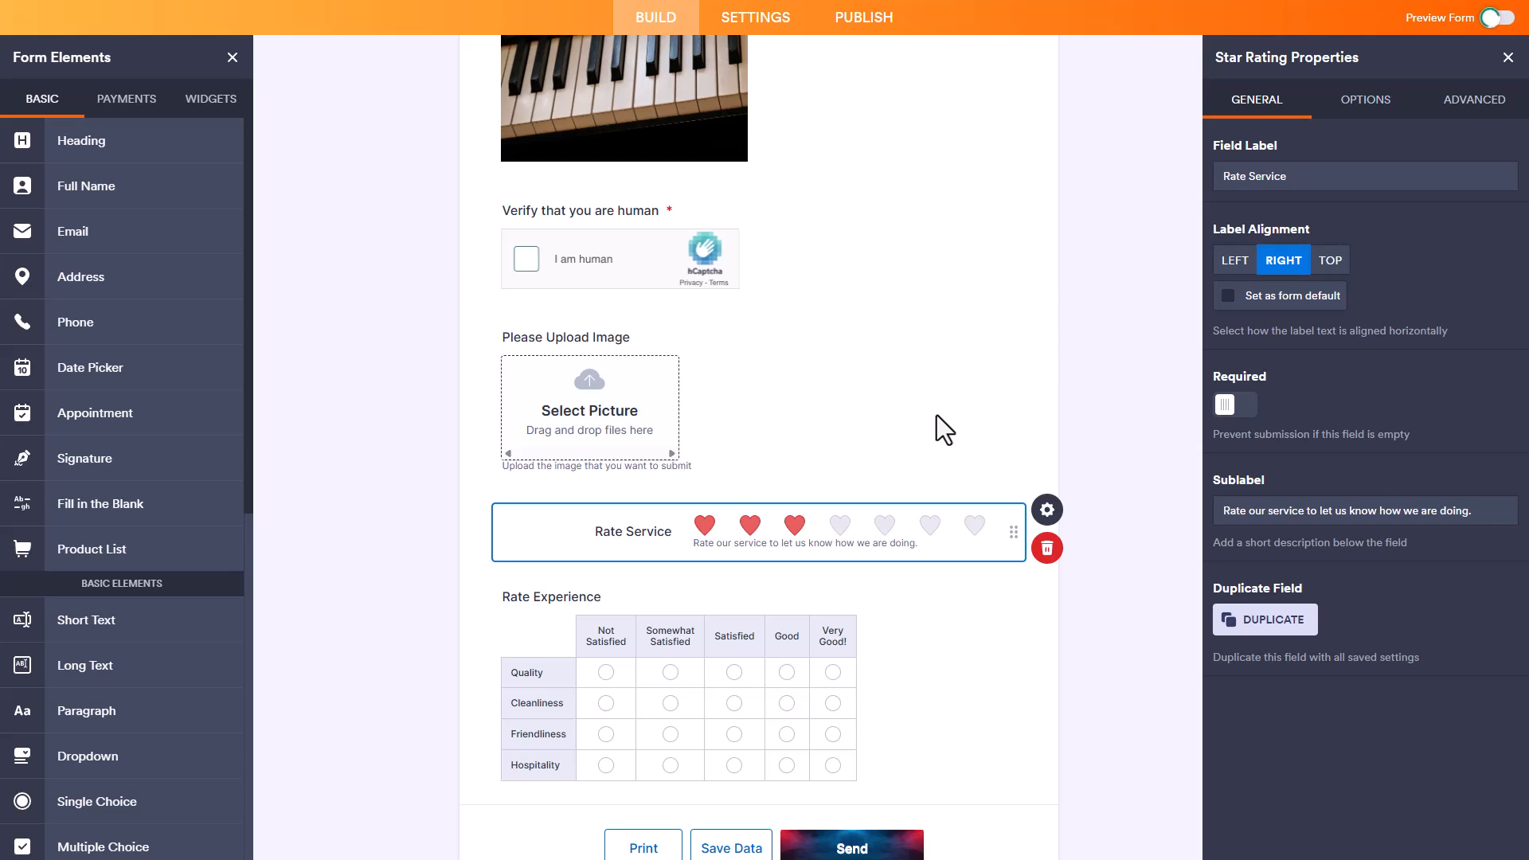
click(1506, 59)
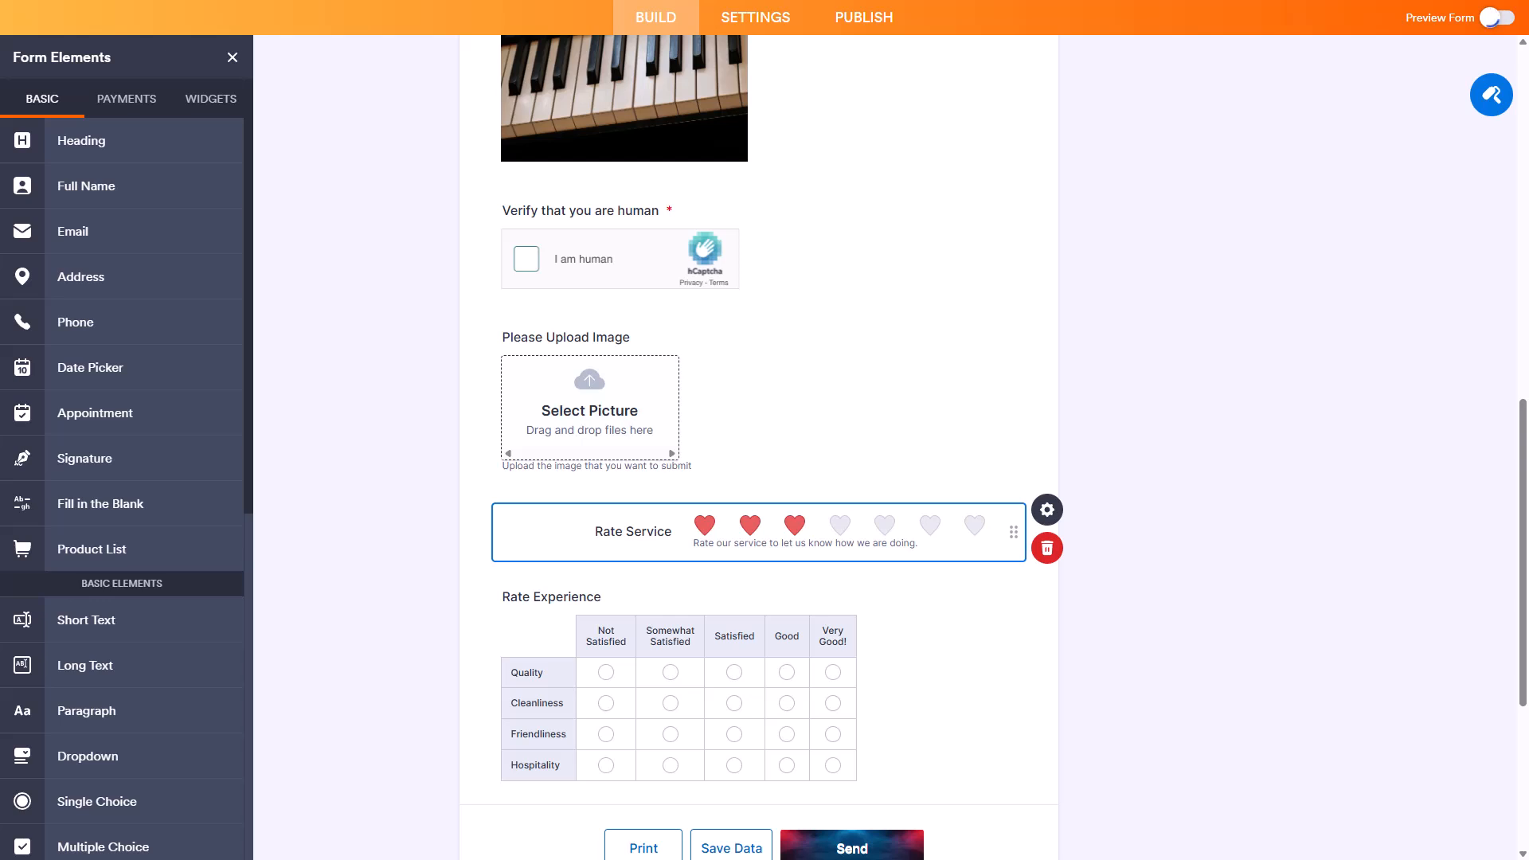
Step: Preview the form and test the Rate Service field with ratings of six, two and six hearts
click(1496, 18)
scroll(1045, 475, down, 14)
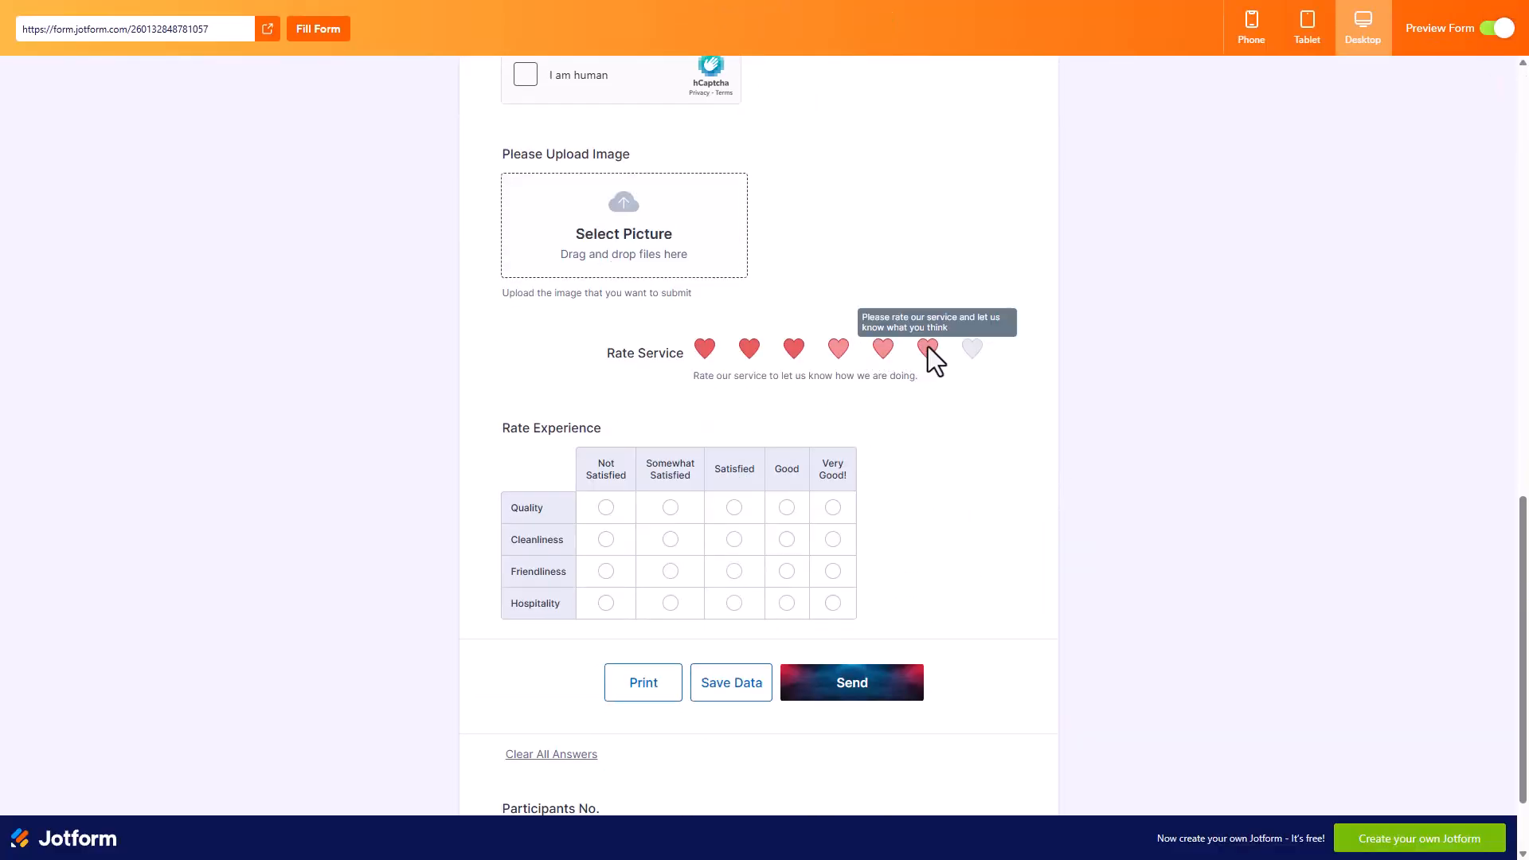
click(928, 348)
click(748, 349)
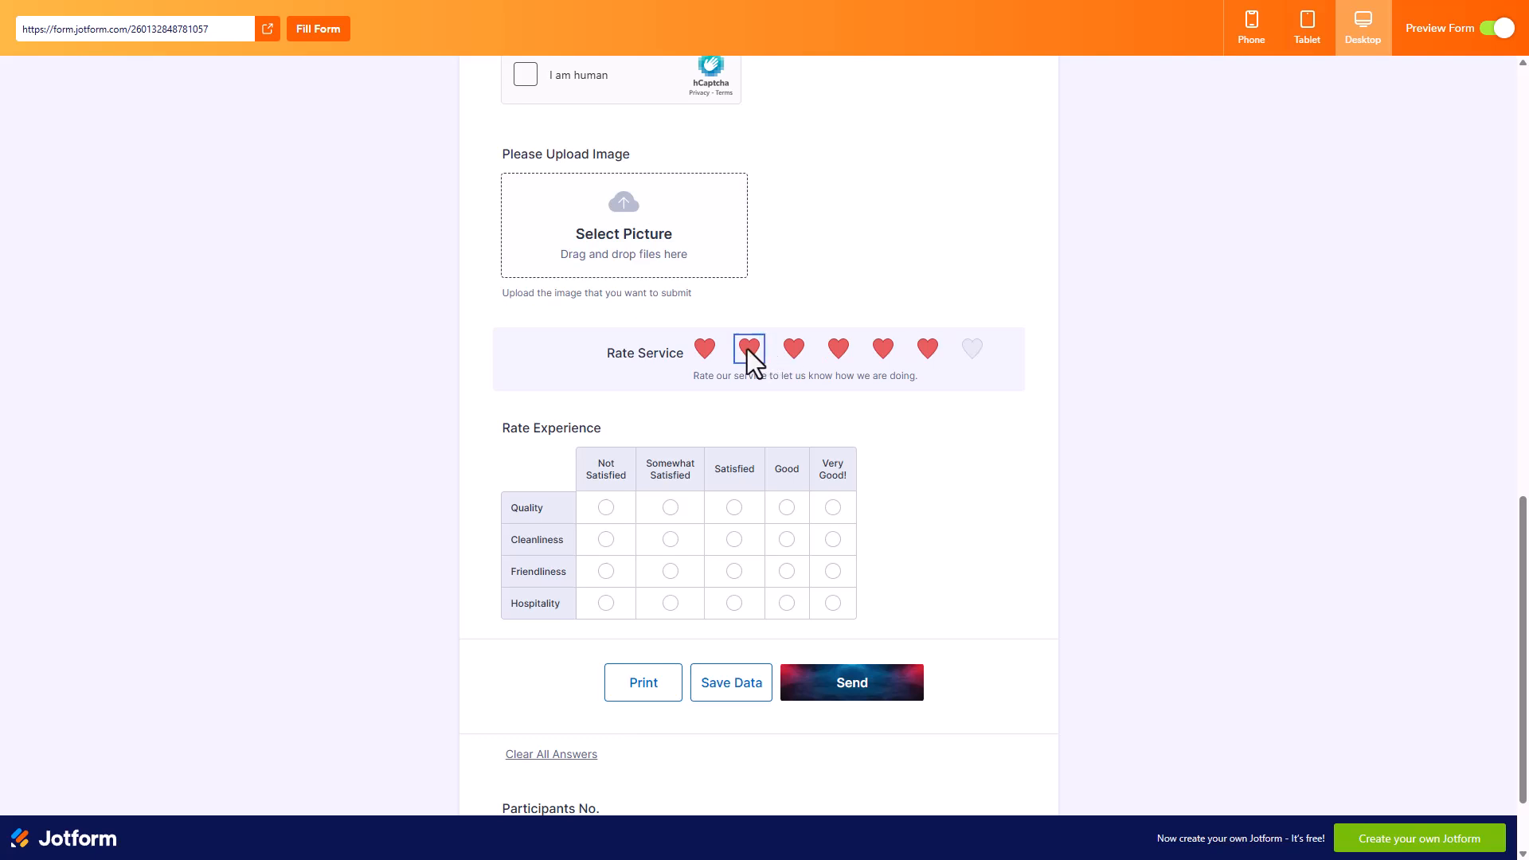
click(927, 349)
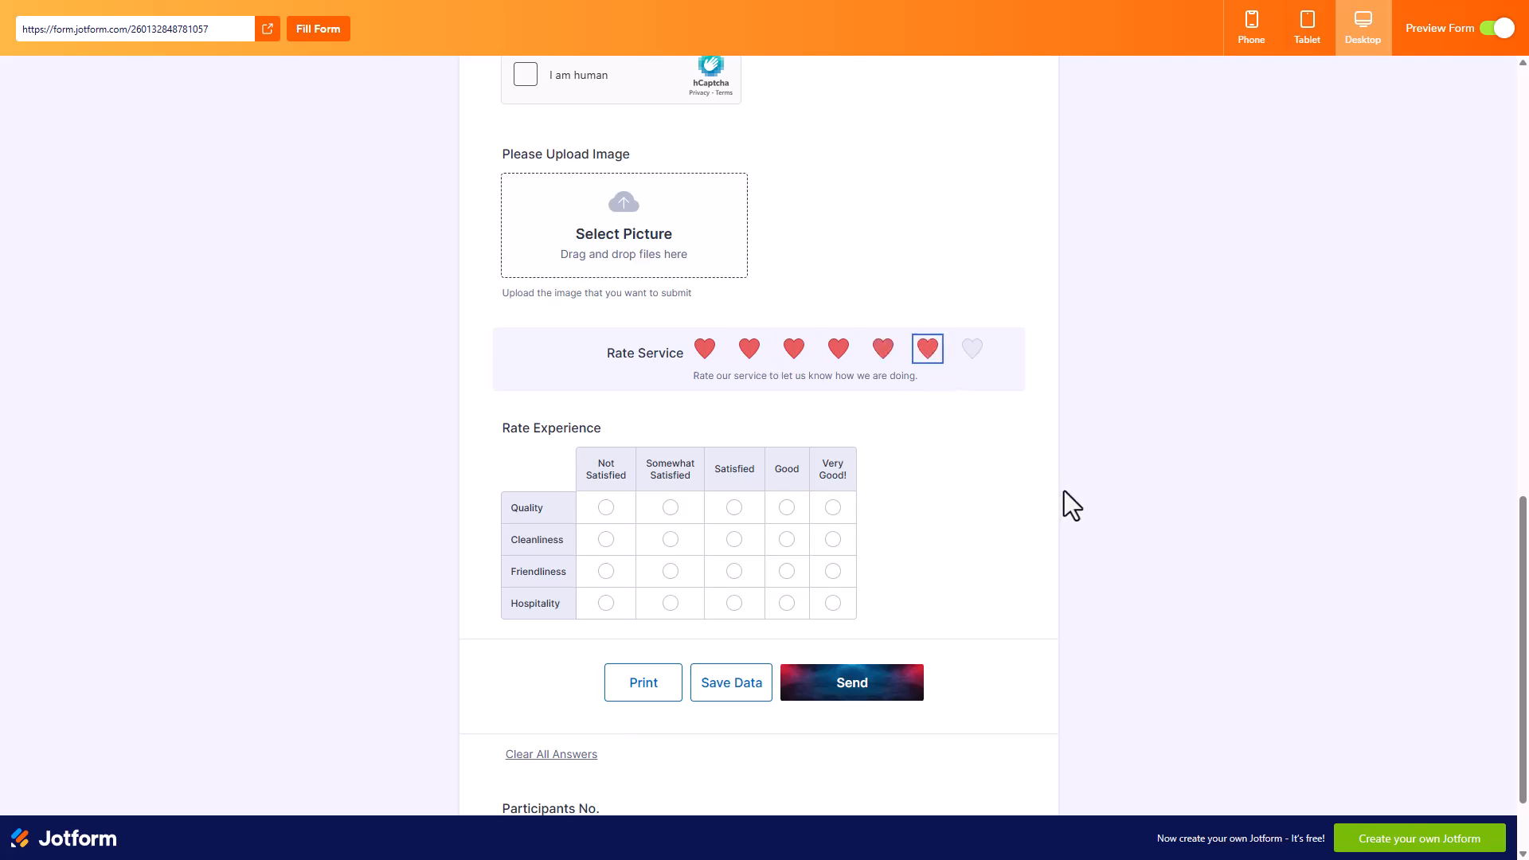